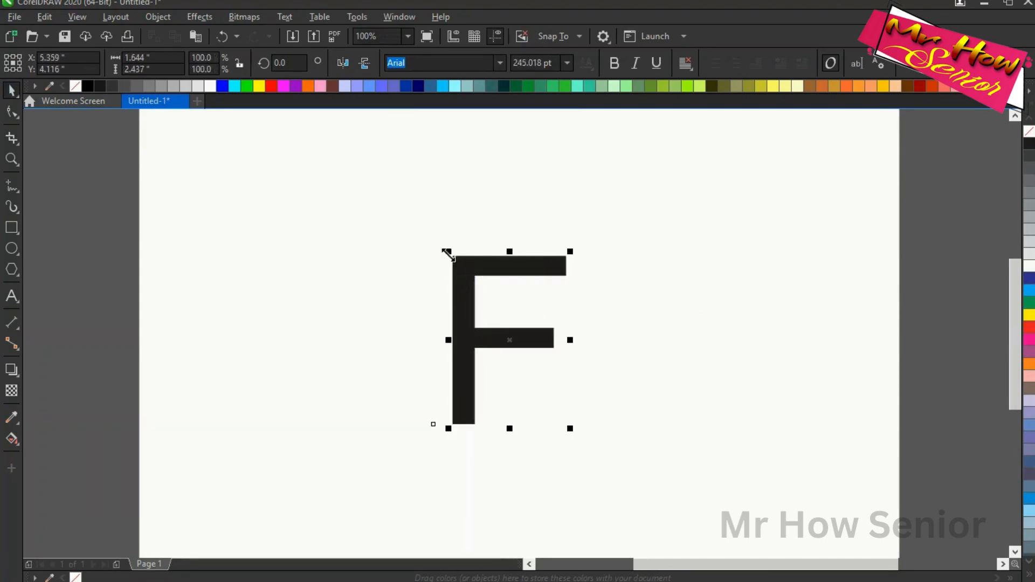
Step: Enlarge the letter F to about 387 pt and set its font to Futura Md BT
{"action": "left_click_drag", "start_coordinate": [447, 252], "coordinate": [351, 176]}
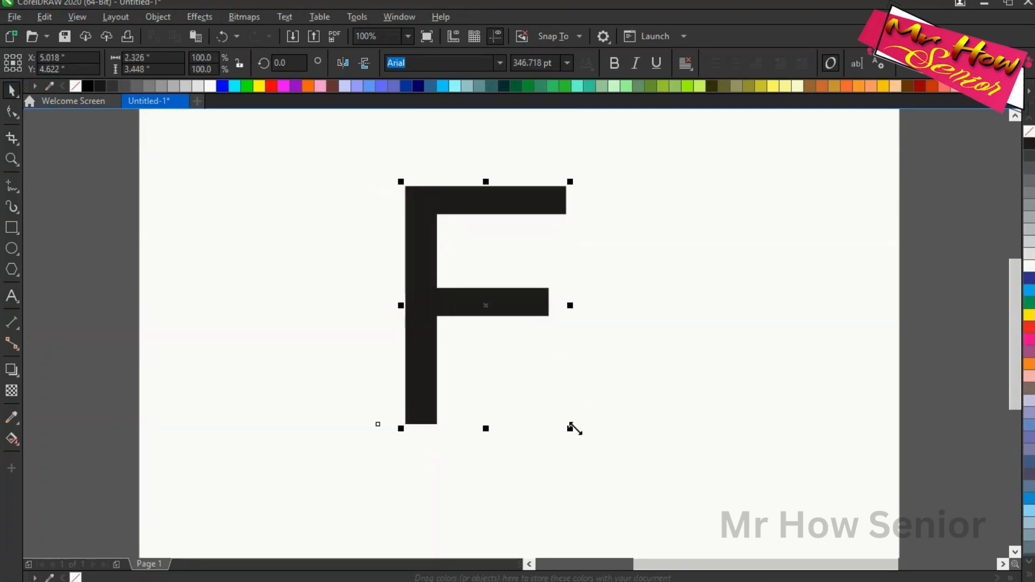
{"action": "left_click_drag", "start_coordinate": [572, 427], "coordinate": [589, 456]}
{"action": "left_click", "coordinate": [499, 62]}
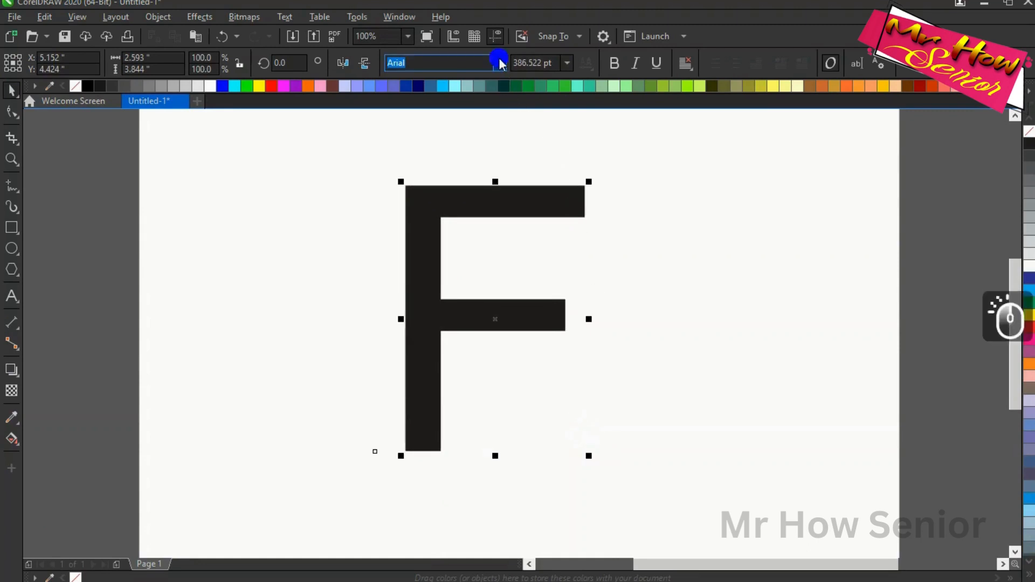
{"action": "left_click", "coordinate": [466, 105]}
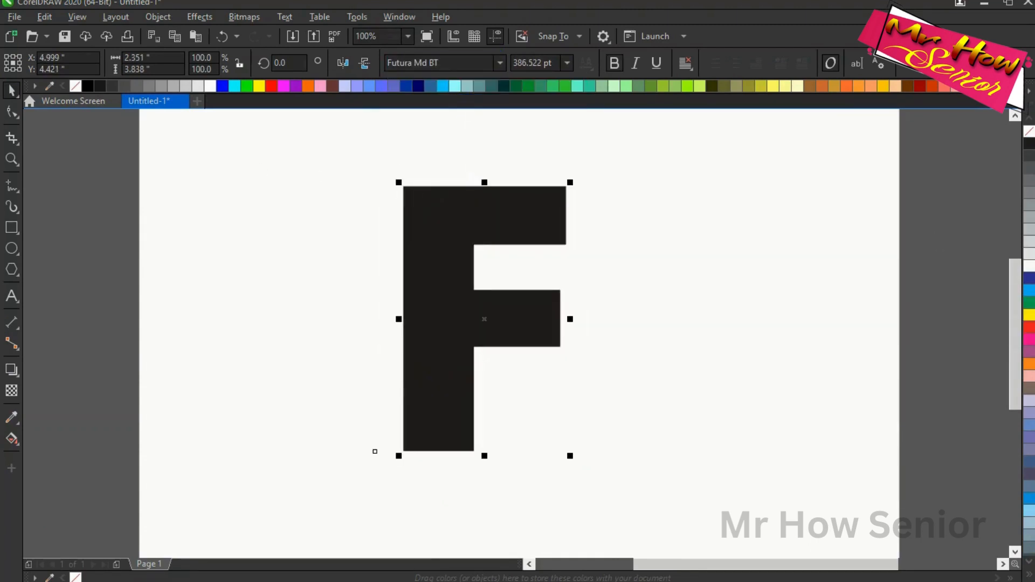
Step: Fill the F with medium grey and paste a copy of it in place with a black fill
{"action": "left_click", "coordinate": [1028, 196]}
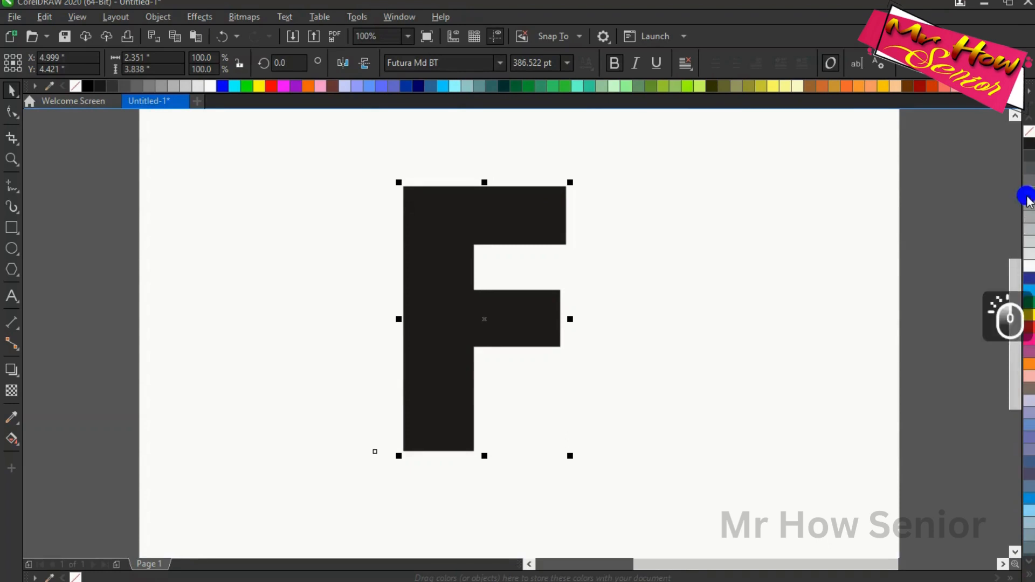
{"action": "left_click", "coordinate": [179, 42]}
{"action": "left_click", "coordinate": [196, 40]}
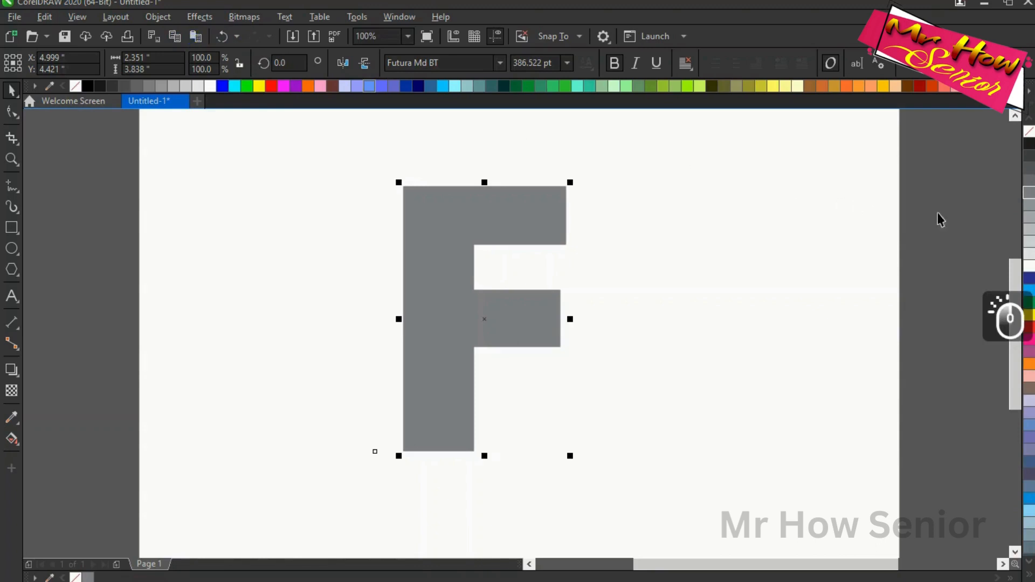
{"action": "left_click", "coordinate": [89, 86]}
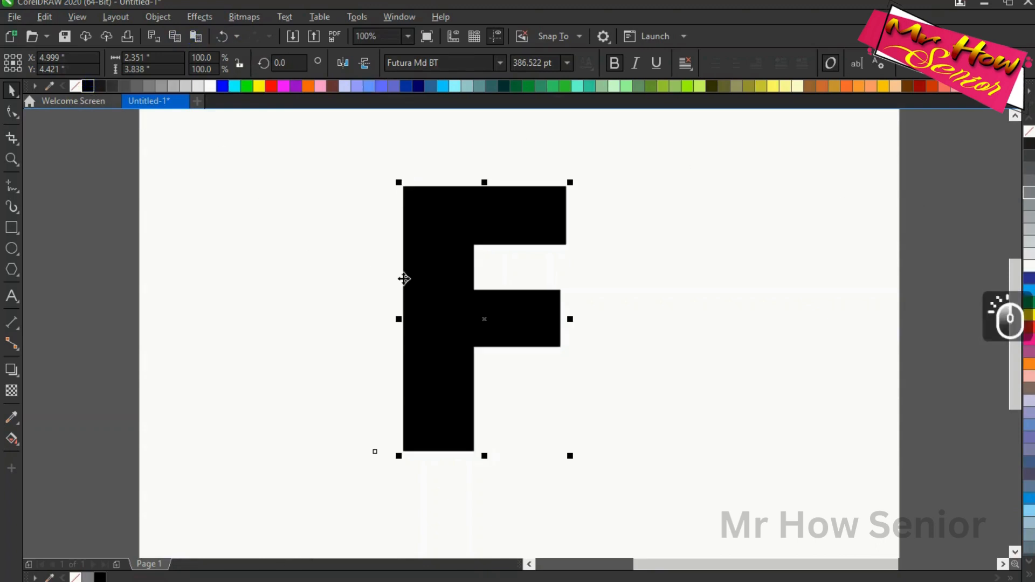
Step: Slice the black F diagonally with the Knife tool from its upper-right corner down through the left edge of its stem
{"action": "left_click", "coordinate": [18, 149]}
{"action": "left_click", "coordinate": [43, 155]}
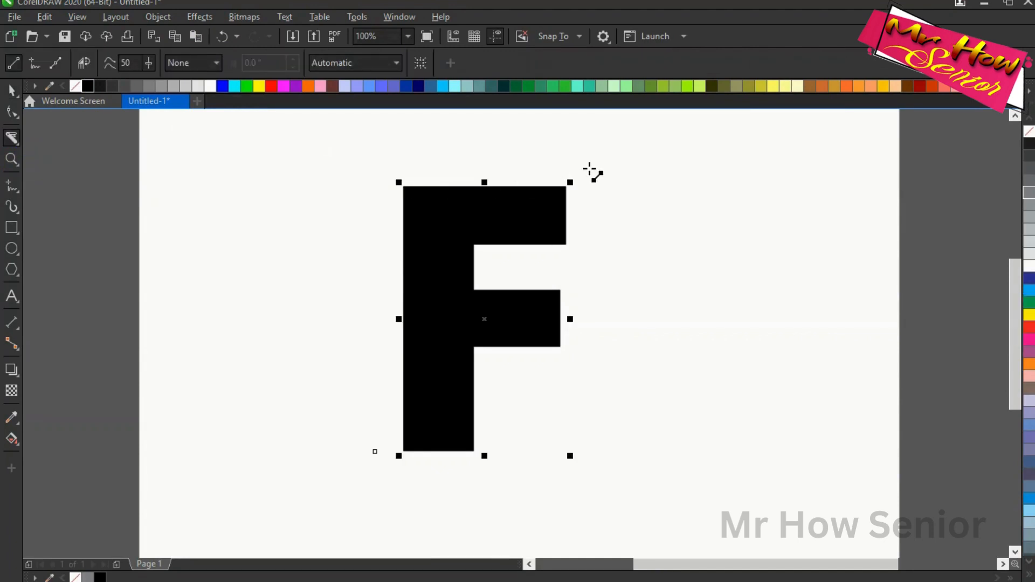
{"action": "left_click_drag", "start_coordinate": [591, 169], "coordinate": [382, 329]}
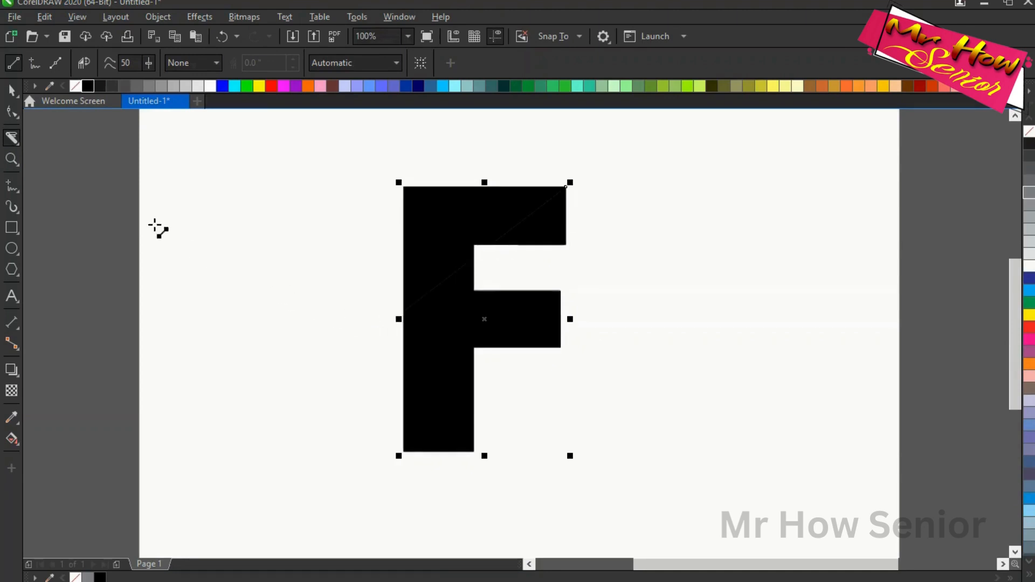
{"action": "left_click", "coordinate": [12, 90]}
{"action": "left_click", "coordinate": [134, 160]}
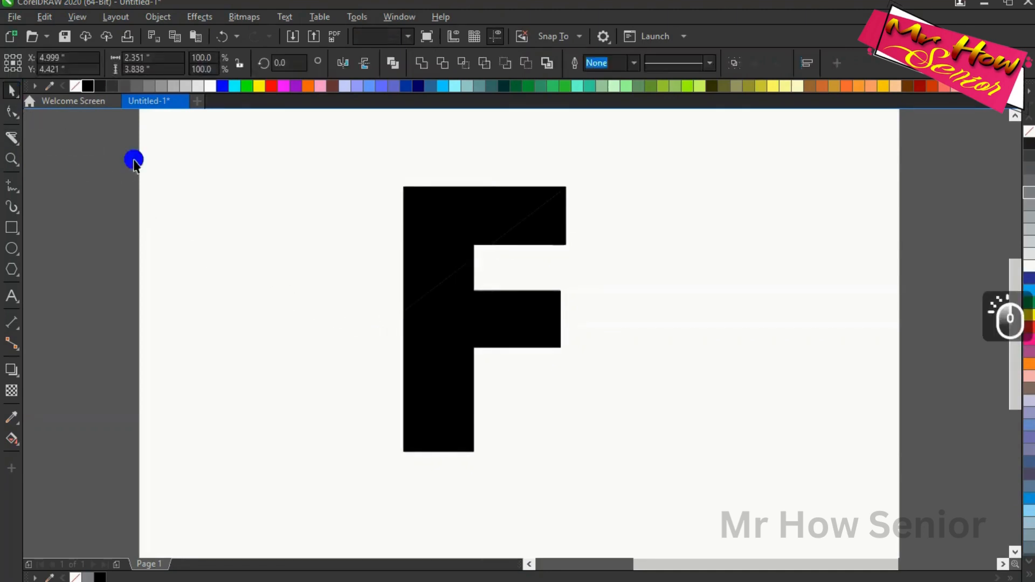
Step: Flip the black F's upper cut piece vertically downward across its lower edge
{"action": "left_click", "coordinate": [420, 226]}
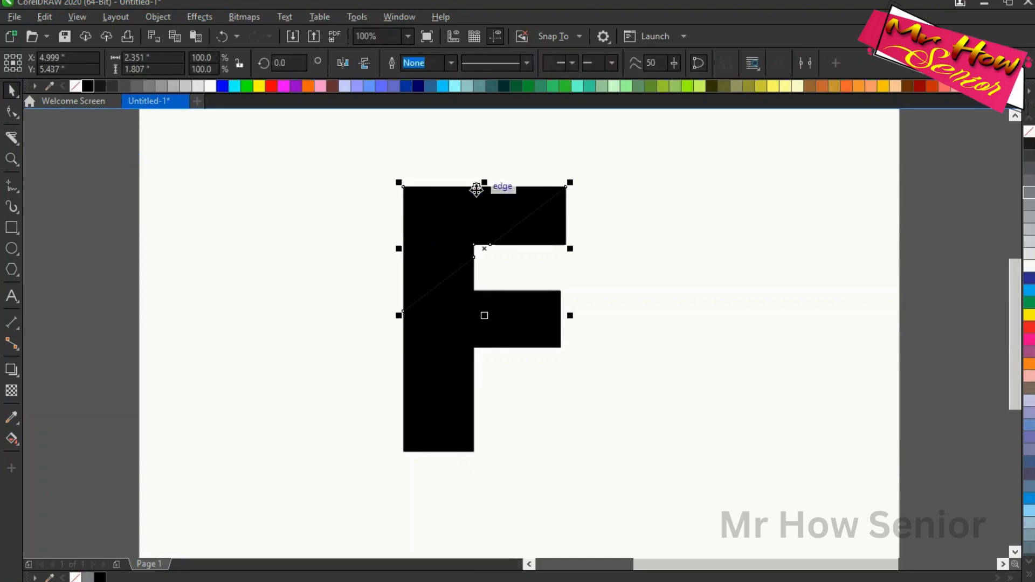
{"action": "left_click_drag", "start_coordinate": [481, 182], "coordinate": [507, 328]}
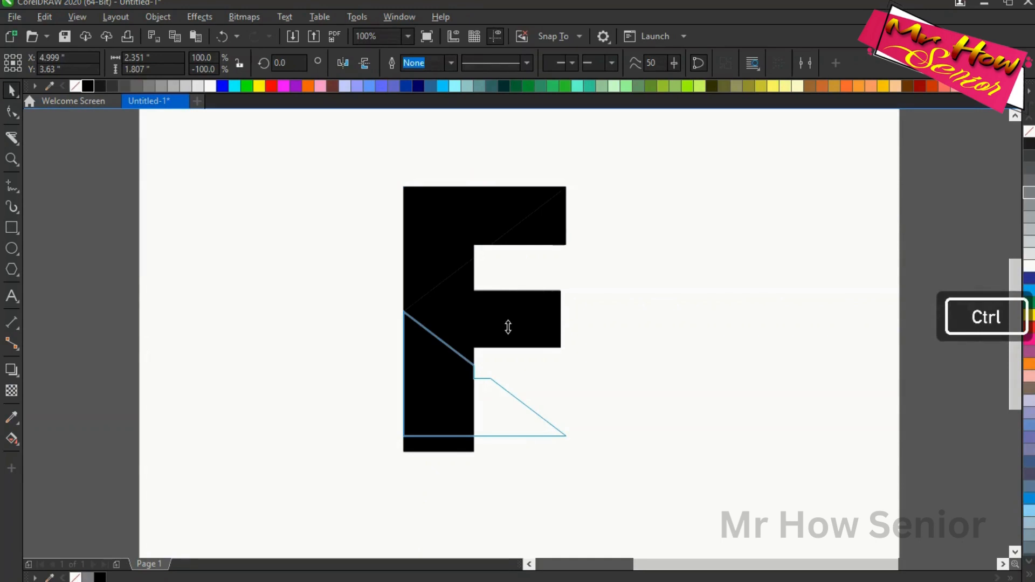
{"action": "left_click_drag", "start_coordinate": [508, 327], "coordinate": [508, 328]}
{"action": "left_click", "coordinate": [346, 325]}
Step: Move the flipped piece up so its lower-right tip snaps to the F's upper-right corner
{"action": "left_click", "coordinate": [450, 410]}
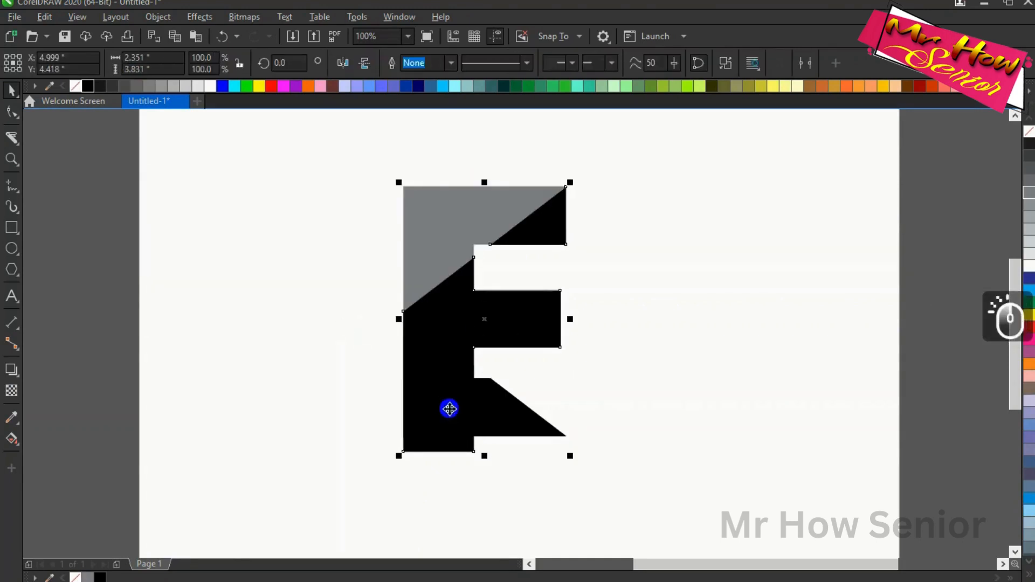
{"action": "left_click", "coordinate": [557, 469]}
{"action": "left_click", "coordinate": [320, 268]}
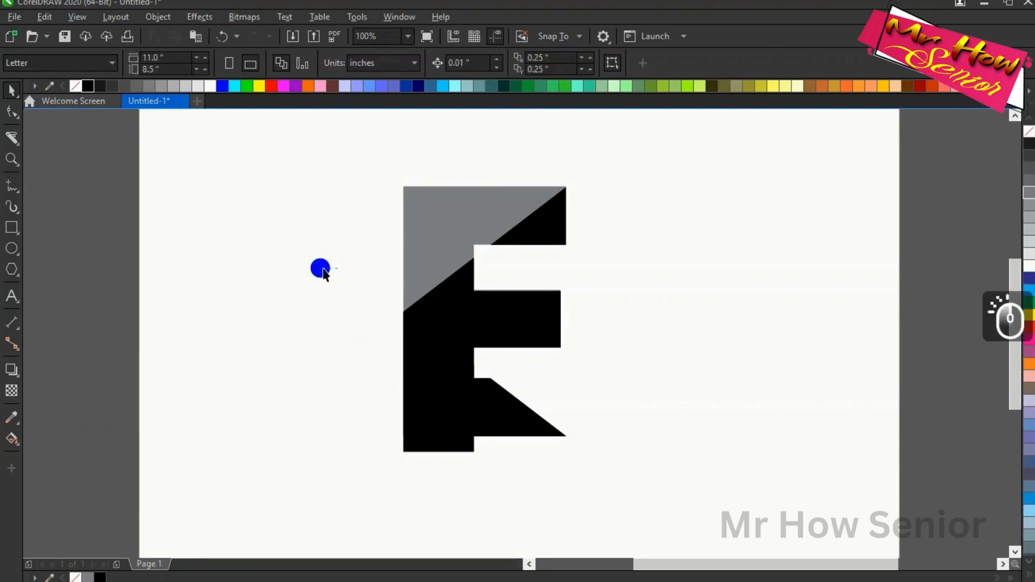
{"action": "left_click_drag", "start_coordinate": [320, 268], "coordinate": [647, 511]}
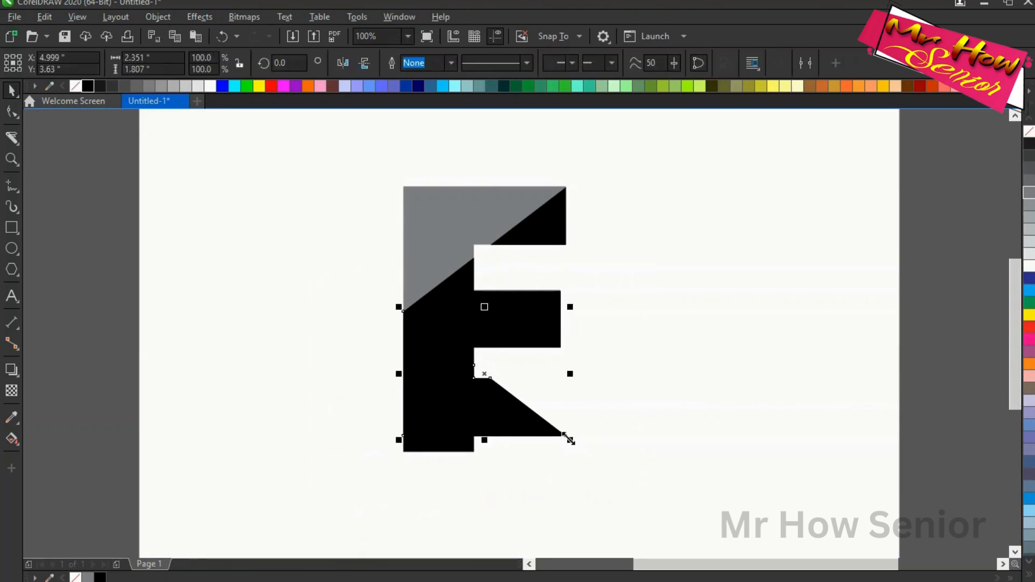
{"action": "left_click_drag", "start_coordinate": [571, 440], "coordinate": [565, 188]}
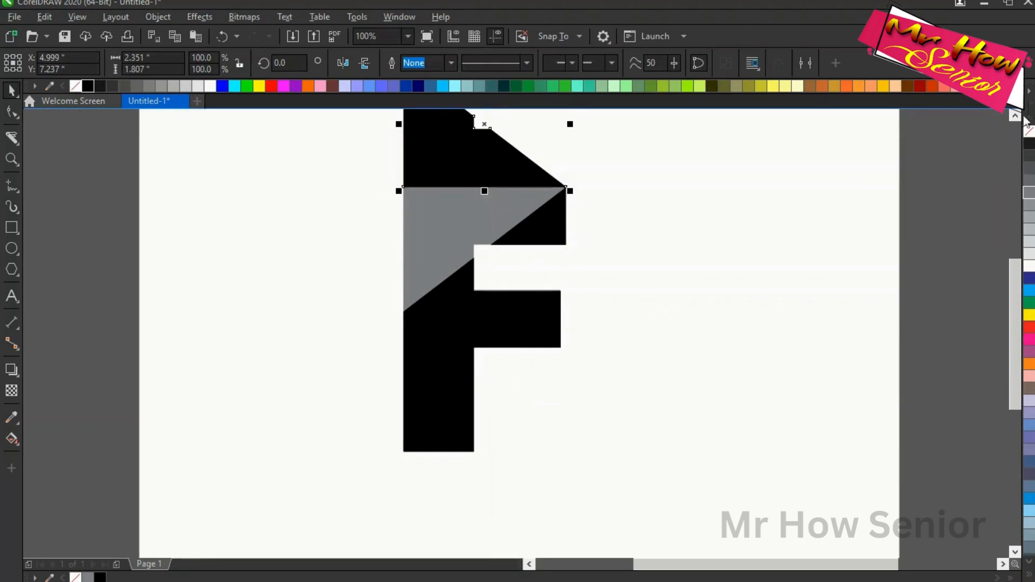
Step: Rotate a copy of the flipped piece about 75° around its right tip, aligning its long edge with the diagonal cut
{"action": "scroll", "coordinate": [1003, 313], "scroll_direction": "up", "scroll_amount": 2}
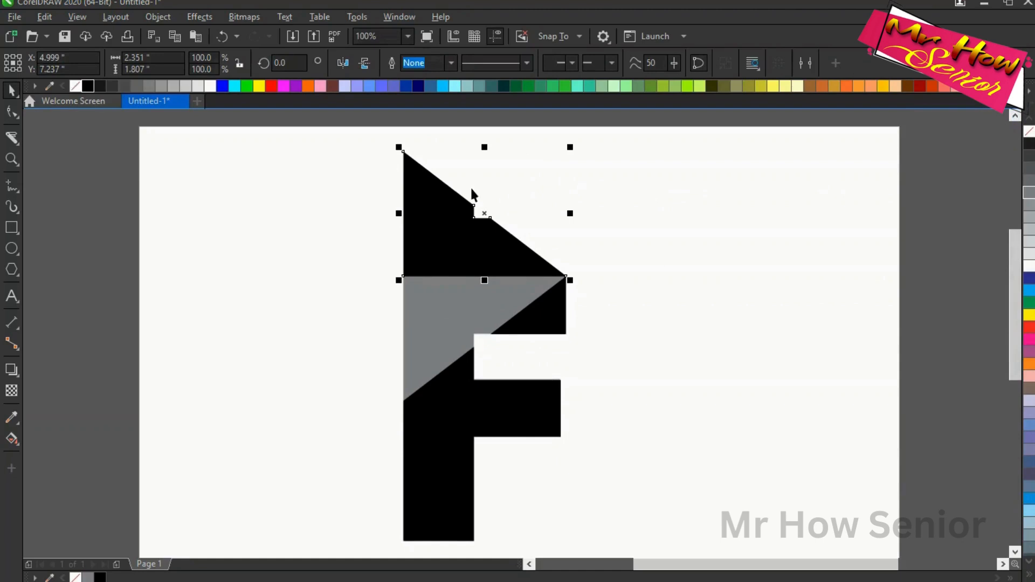
{"action": "left_click", "coordinate": [487, 216]}
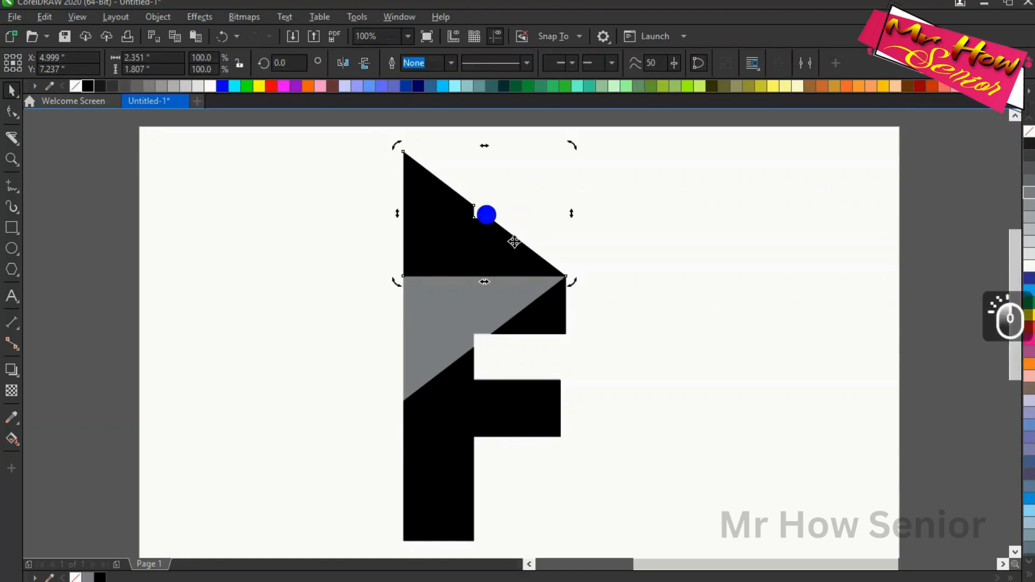
{"action": "left_click_drag", "start_coordinate": [483, 213], "coordinate": [566, 276]}
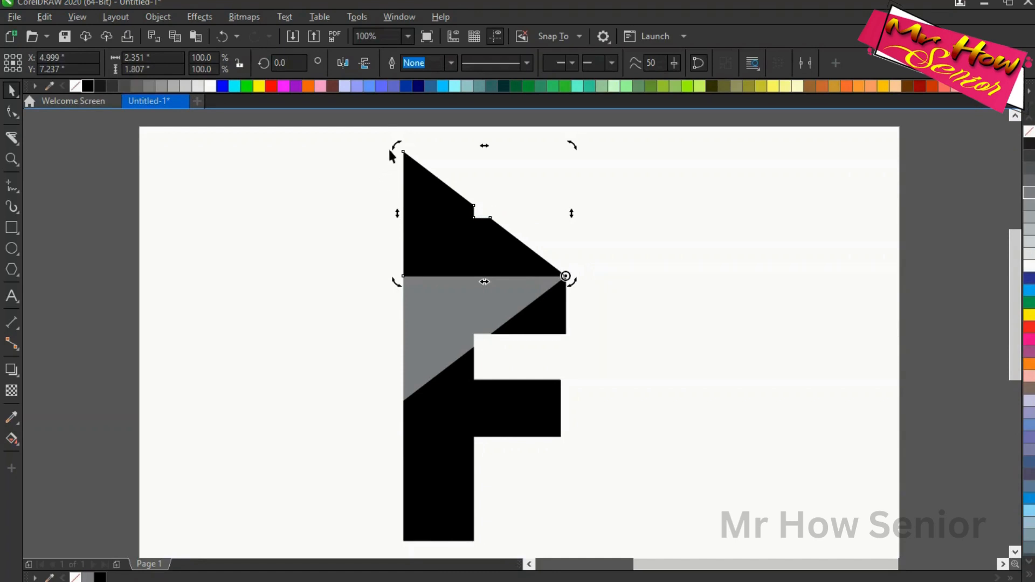
{"action": "left_click_drag", "start_coordinate": [394, 147], "coordinate": [452, 363]}
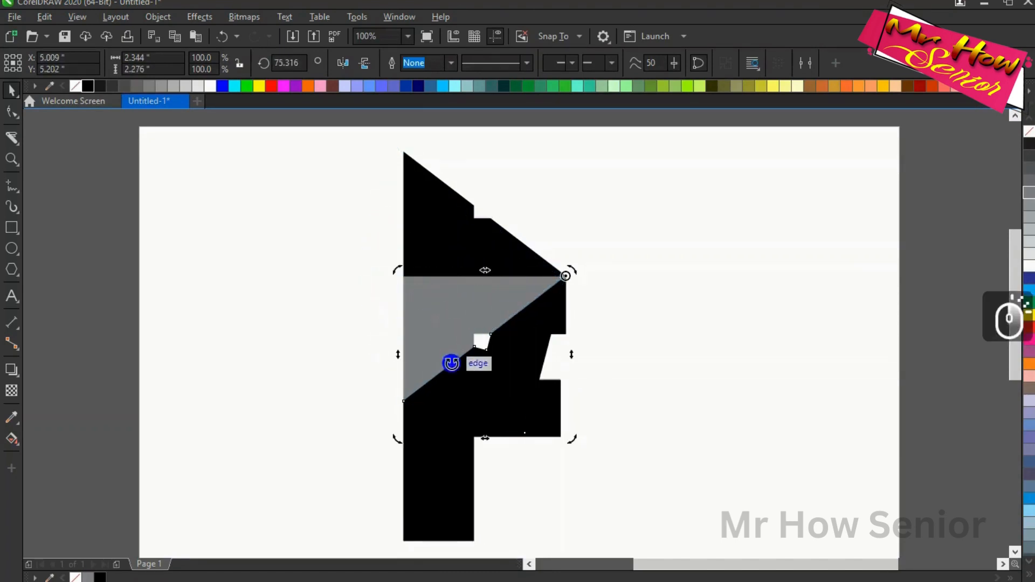
Step: Fill the folded flap with light grey and give it a conical fountain fill
{"action": "left_click", "coordinate": [1030, 244]}
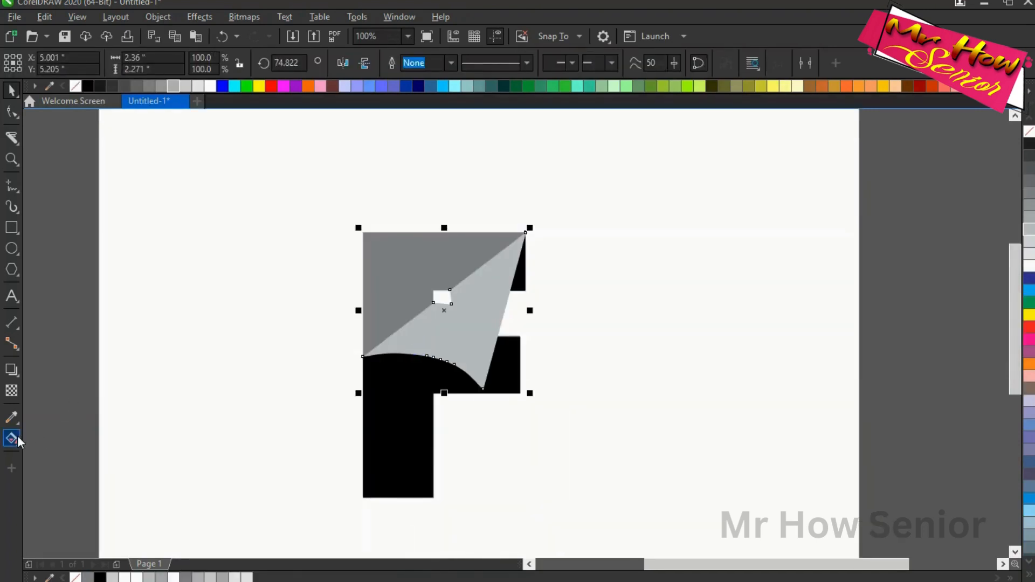
{"action": "left_click", "coordinate": [11, 438]}
{"action": "left_click_drag", "start_coordinate": [460, 341], "coordinate": [509, 272]}
{"action": "left_click", "coordinate": [278, 63]}
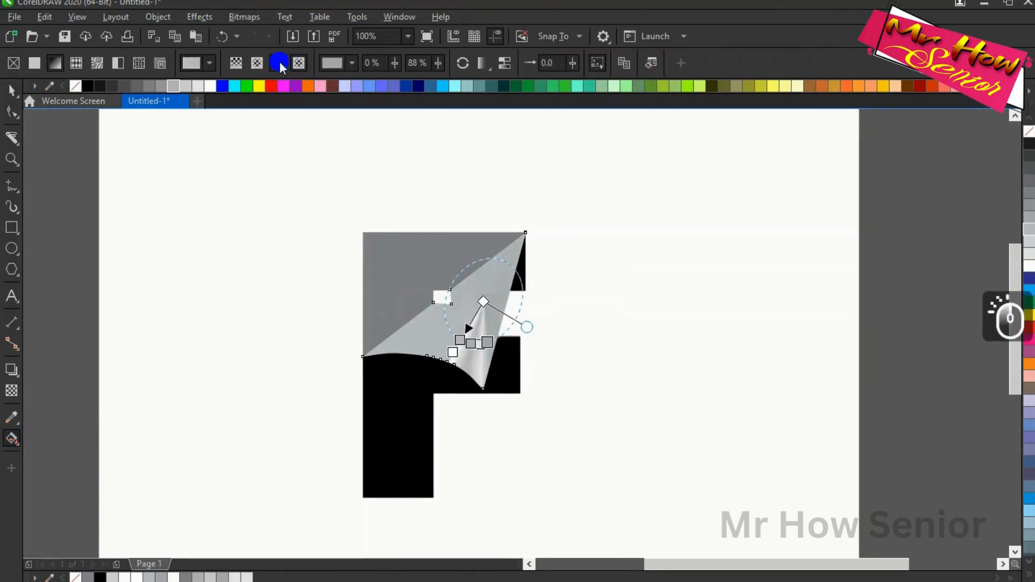
Step: Enlarge the flap's conical gradient and place its centre at the flap's upper-right tip
{"action": "left_click_drag", "start_coordinate": [521, 326], "coordinate": [540, 334]}
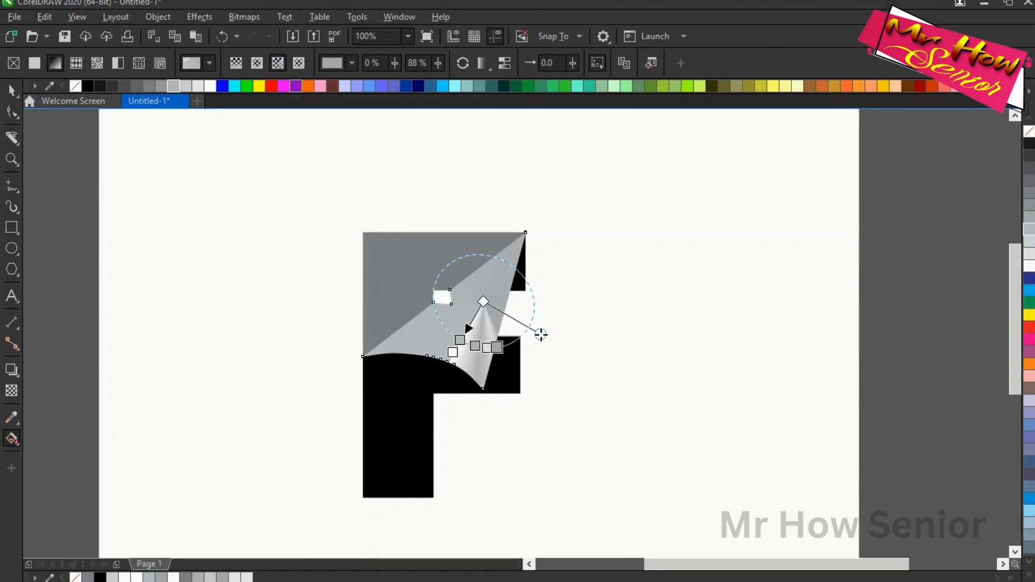
{"action": "left_click", "coordinate": [483, 303]}
{"action": "left_click_drag", "start_coordinate": [483, 302], "coordinate": [512, 249]}
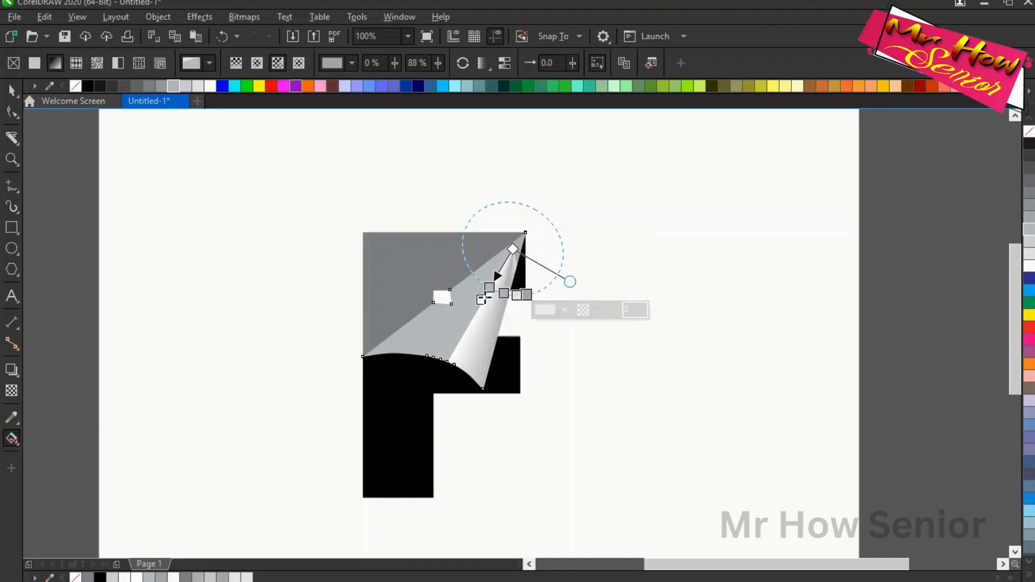
{"action": "left_click_drag", "start_coordinate": [481, 298], "coordinate": [349, 335]}
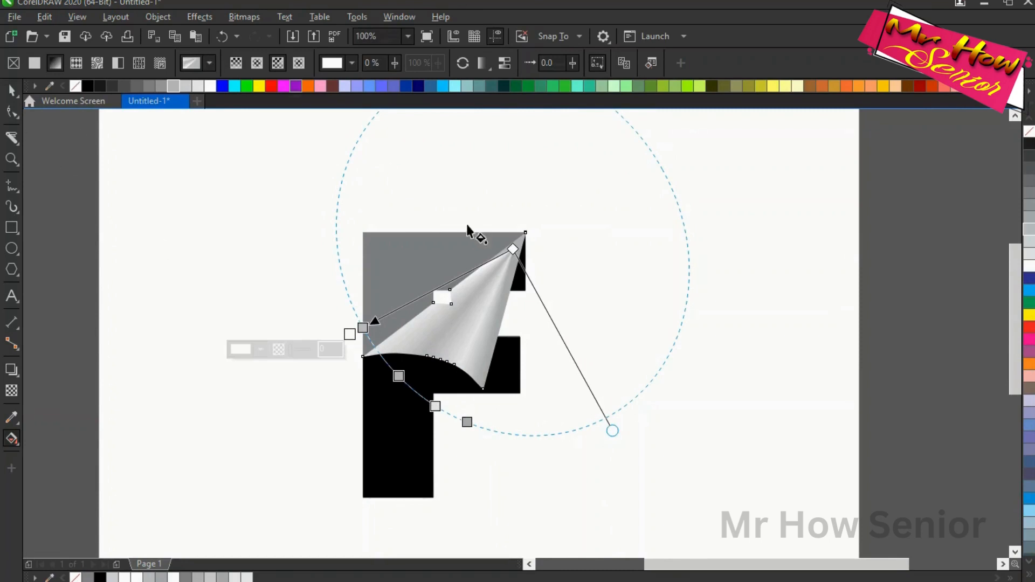
{"action": "left_click_drag", "start_coordinate": [512, 249], "coordinate": [525, 236]}
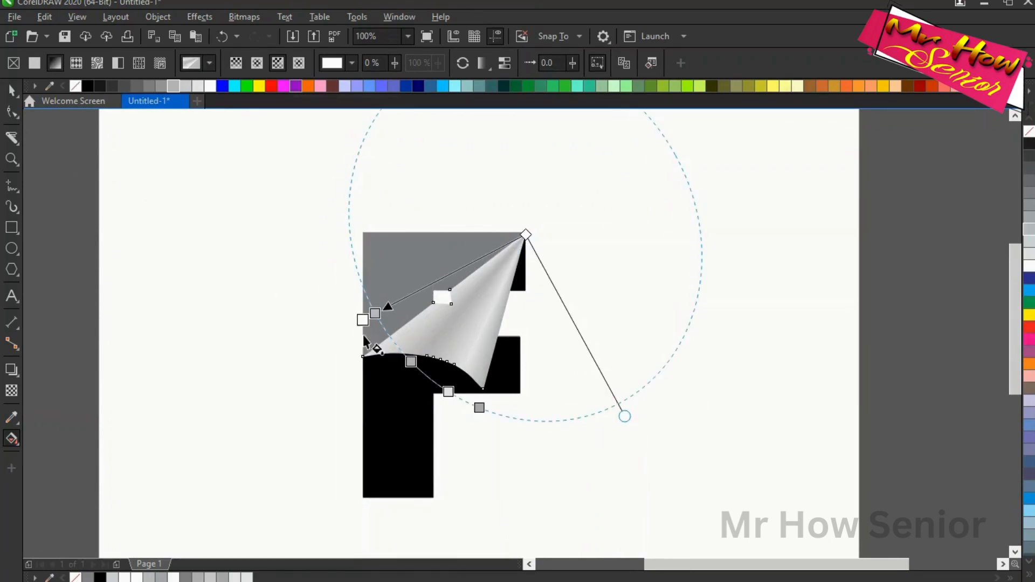
Step: Shift the conical gradient's grey and highlight colour stops along its ring to refine the flap's folded shading
{"action": "left_click_drag", "start_coordinate": [447, 391], "coordinate": [440, 387]}
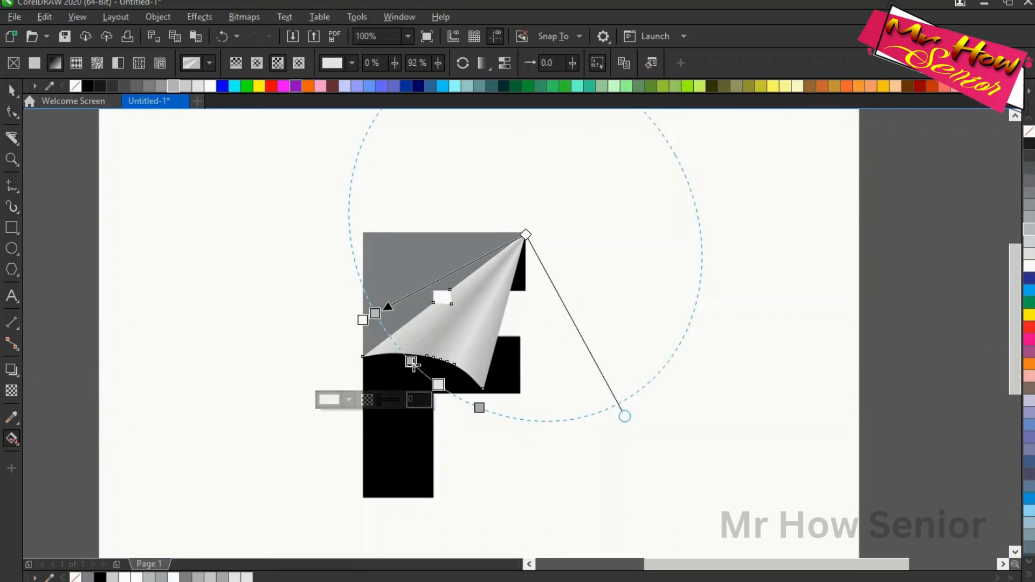
{"action": "left_click_drag", "start_coordinate": [413, 365], "coordinate": [394, 351]}
{"action": "left_click_drag", "start_coordinate": [435, 387], "coordinate": [458, 397]}
{"action": "double_click", "coordinate": [477, 406]}
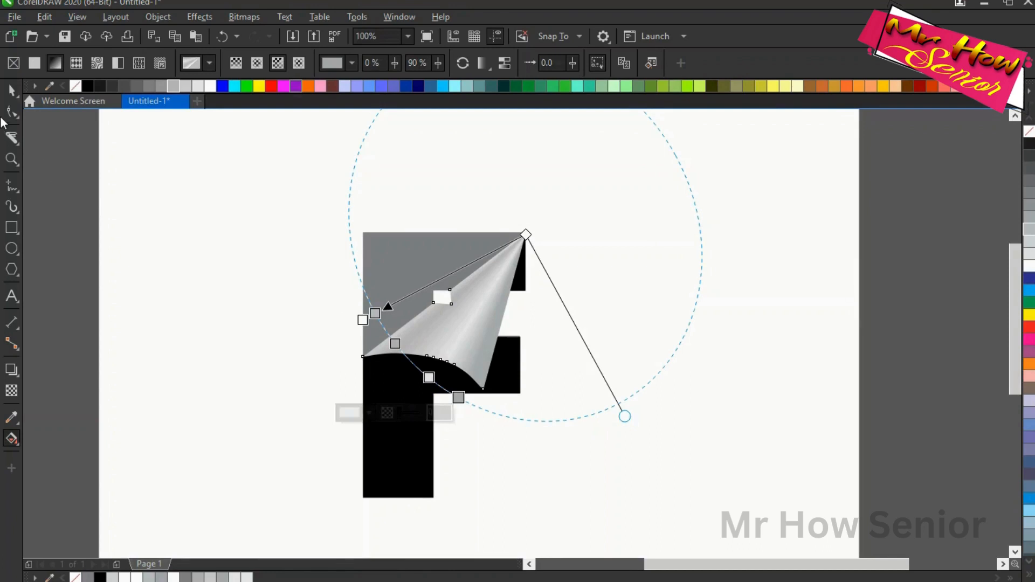
{"action": "left_click", "coordinate": [11, 90]}
{"action": "left_click", "coordinate": [68, 226]}
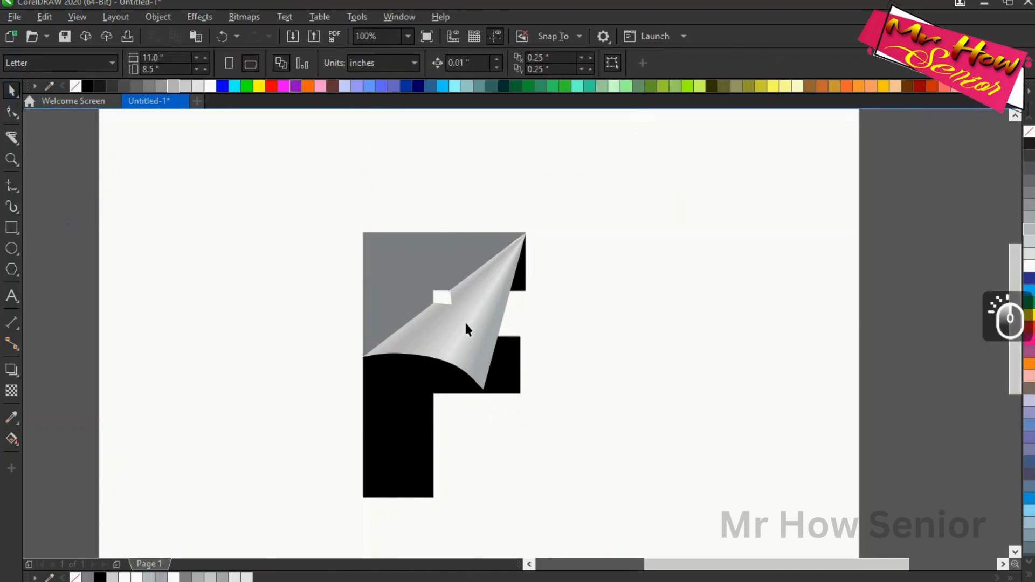
Step: Recolour the grey F behind the flap to bright blue
{"action": "left_click", "coordinate": [370, 304]}
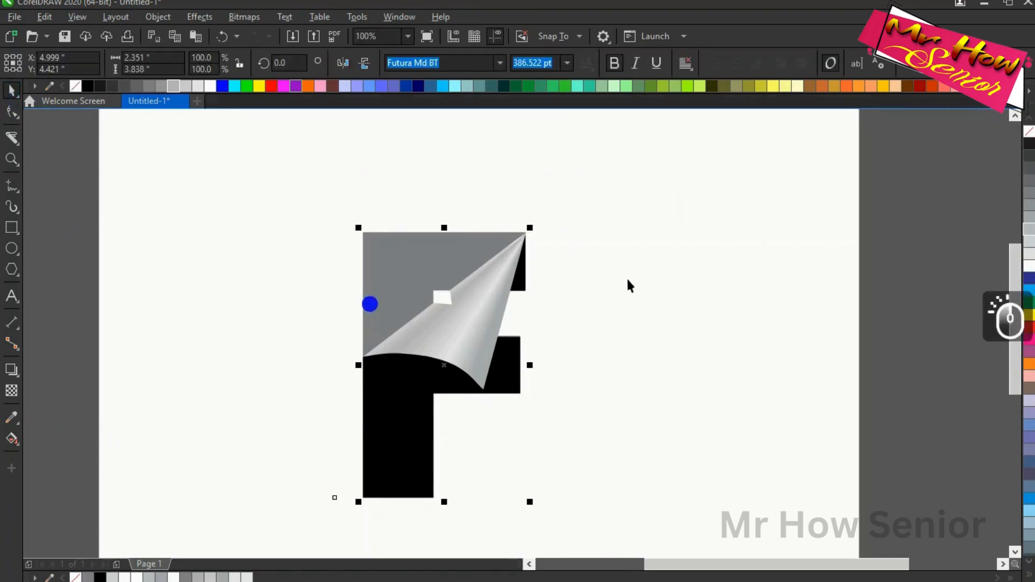
{"action": "left_click", "coordinate": [1027, 292]}
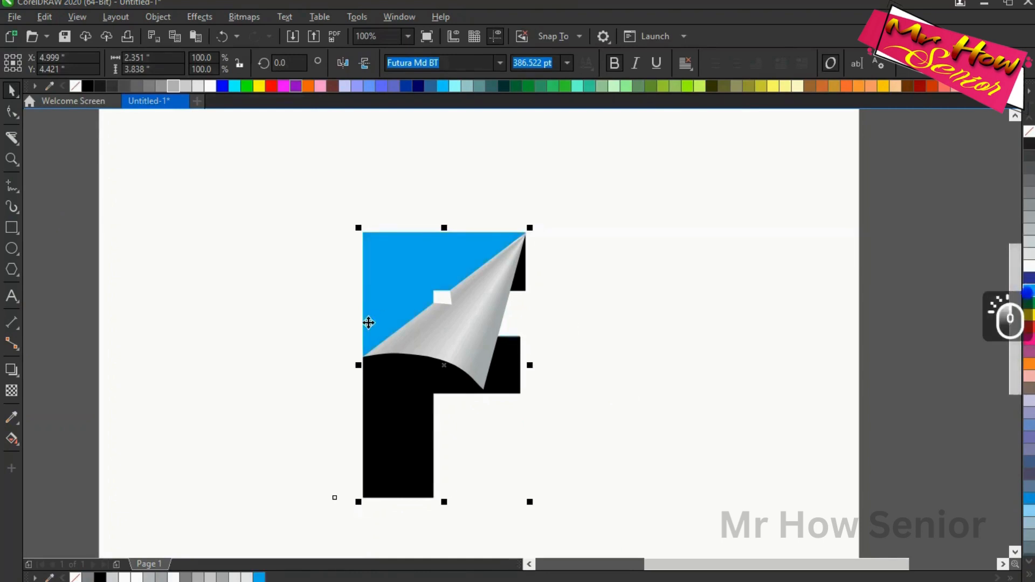
{"action": "left_click", "coordinate": [81, 211]}
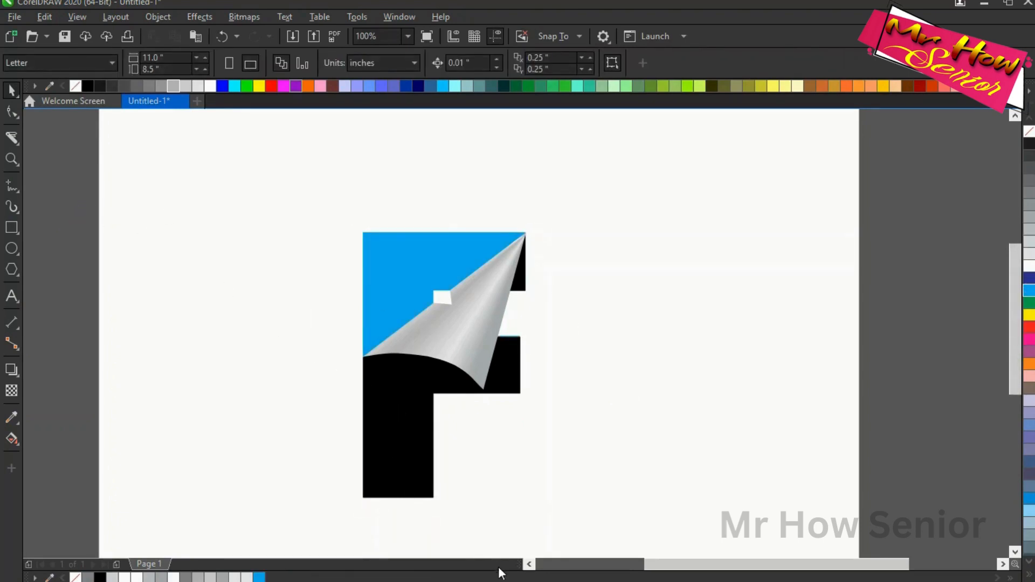
Step: Paste the denim texture image, place it beside the F and narrow it to about 3.1 inches wide
{"action": "left_click", "coordinate": [196, 35]}
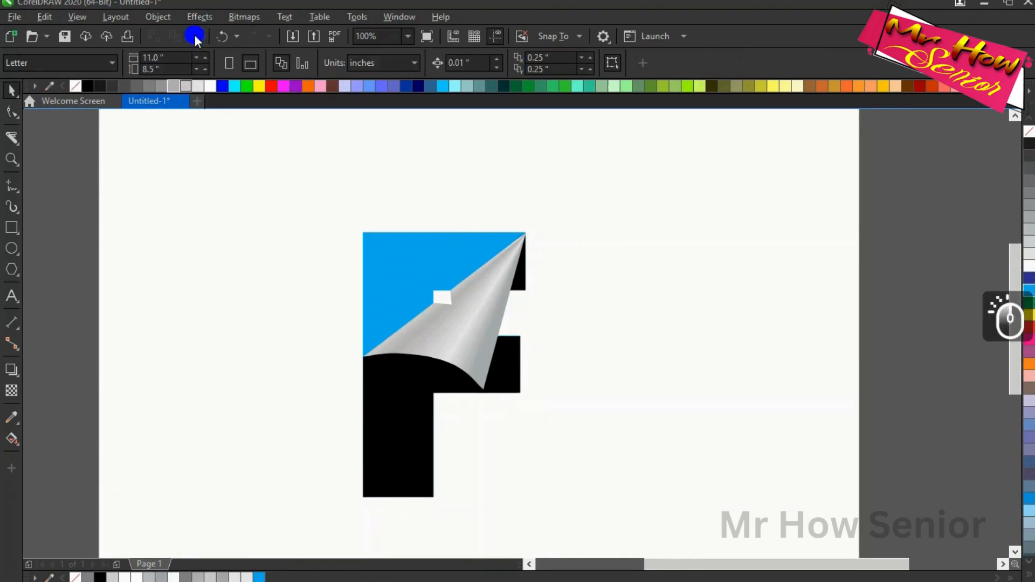
{"action": "left_click_drag", "start_coordinate": [233, 322], "coordinate": [598, 276]}
{"action": "left_click_drag", "start_coordinate": [651, 423], "coordinate": [669, 504]}
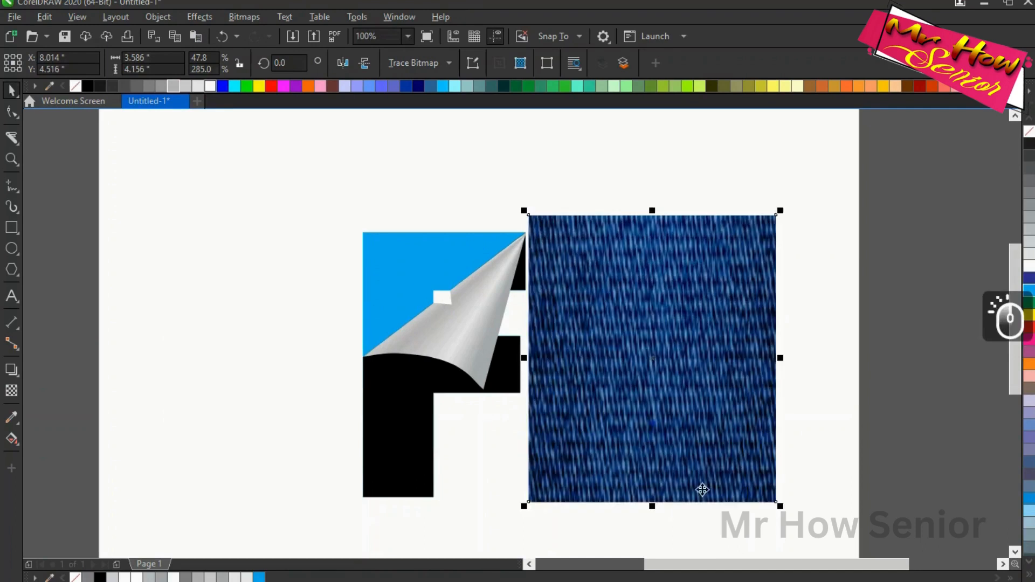
{"action": "left_click_drag", "start_coordinate": [779, 358], "coordinate": [762, 370]}
Step: PowerClip the denim texture inside the black lower piece of the F
{"action": "left_click", "coordinate": [154, 14]}
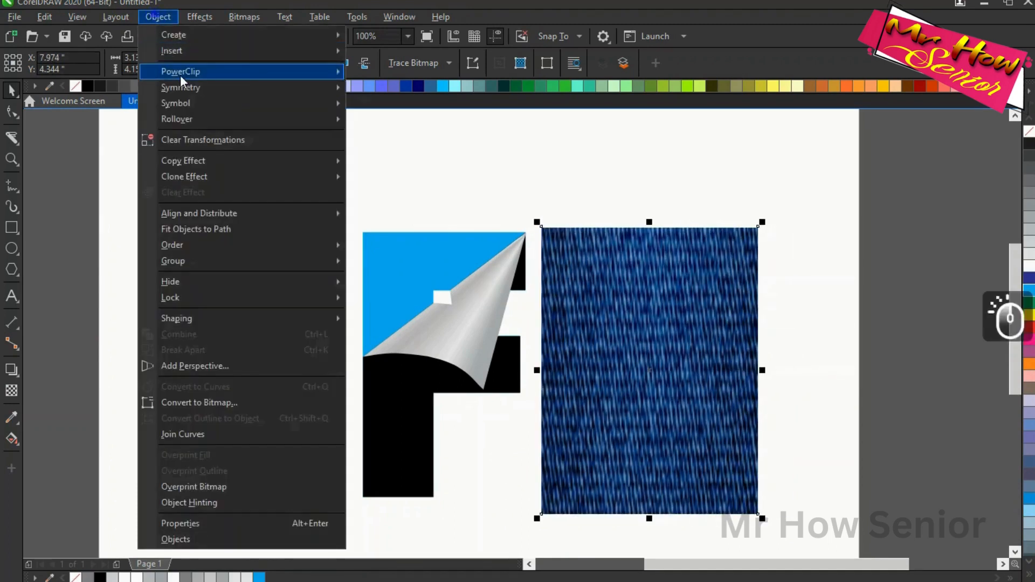
{"action": "mouse_move", "coordinate": [180, 75]}
{"action": "left_click", "coordinate": [366, 76]}
{"action": "left_click", "coordinate": [402, 414]}
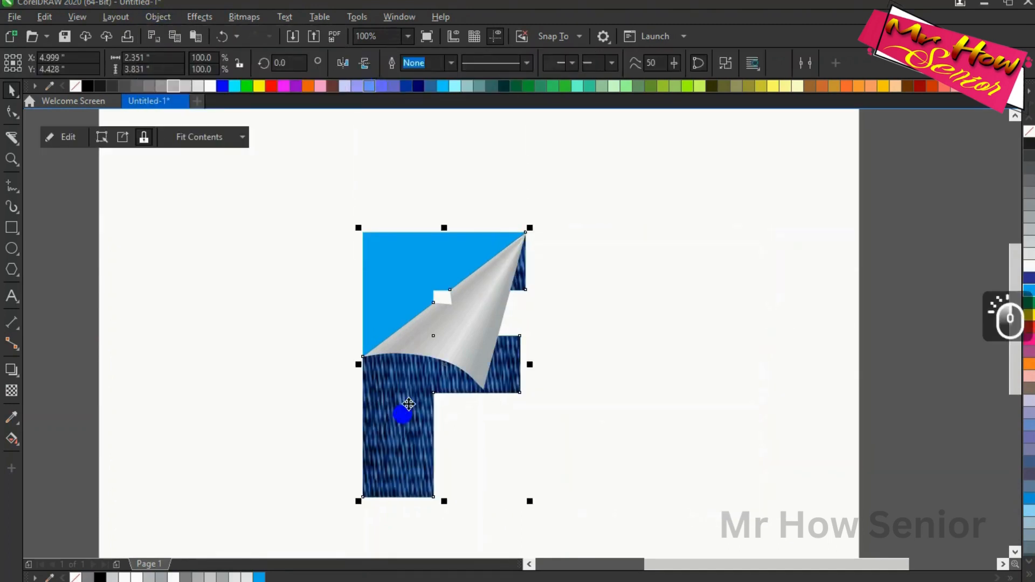
Step: Paste a copy of the black lower F pieces, place it beside the F and fill it bright blue
{"action": "left_click", "coordinate": [308, 397]}
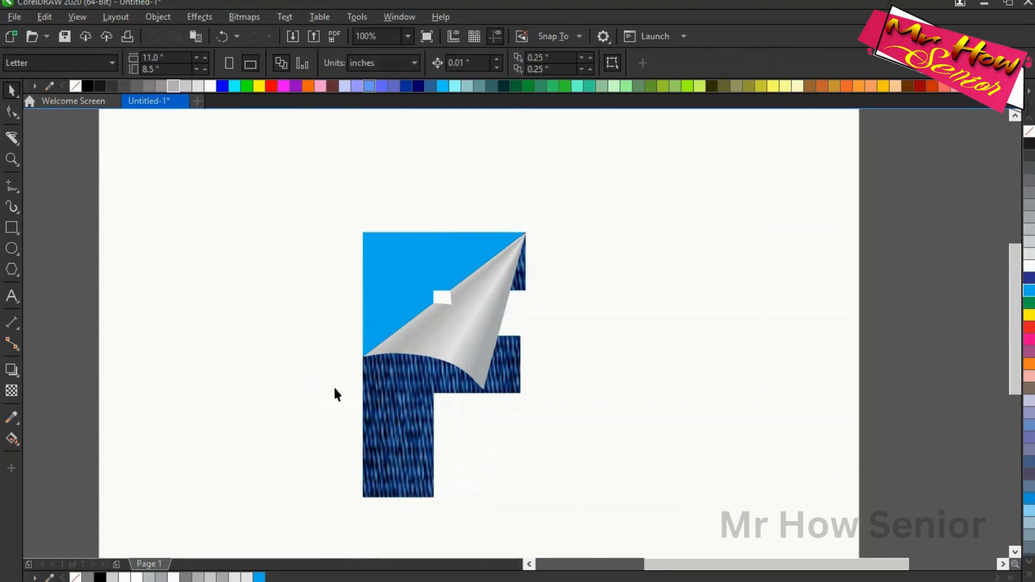
{"action": "left_click", "coordinate": [369, 471]}
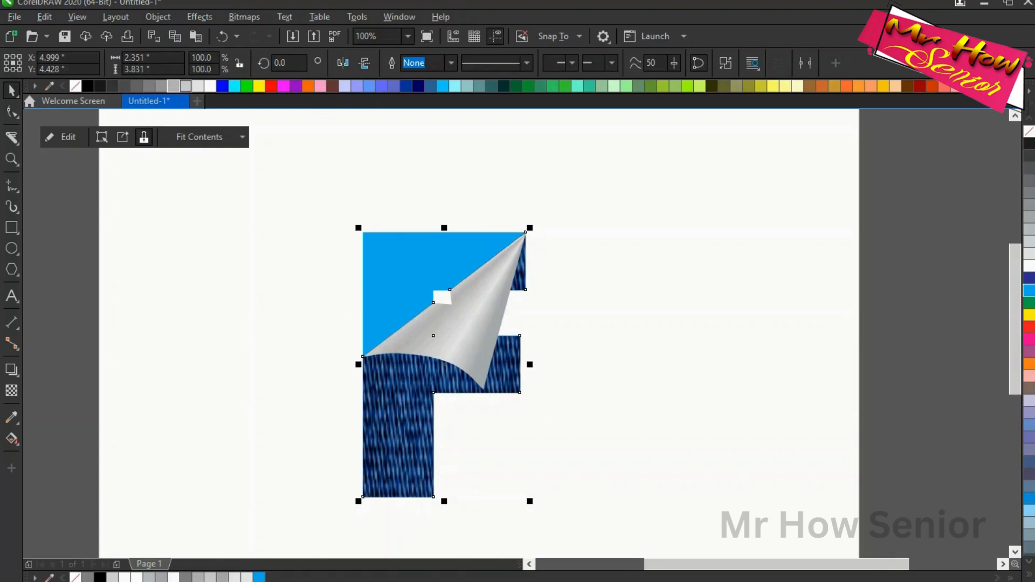
{"action": "left_click", "coordinate": [449, 534]}
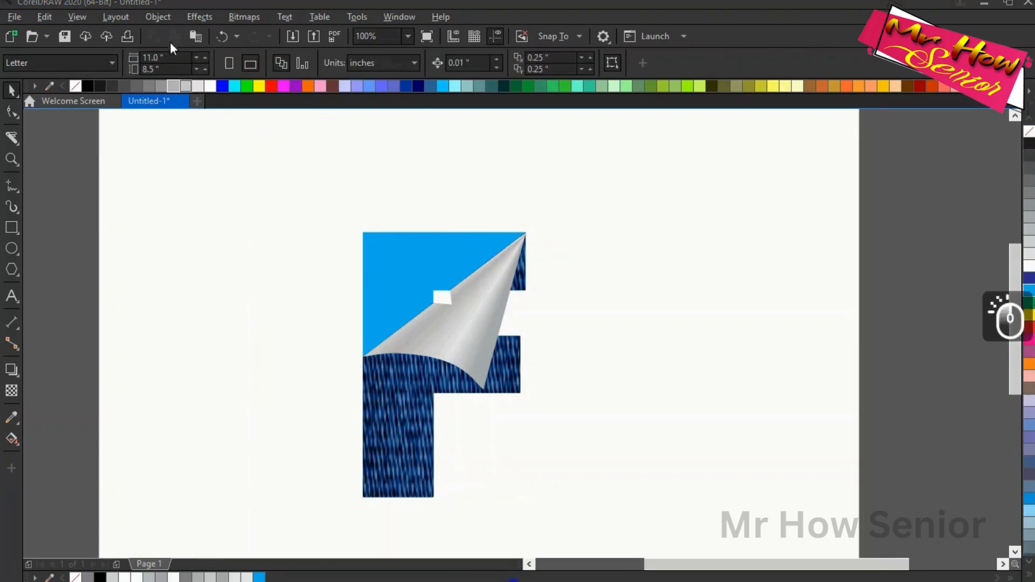
{"action": "left_click", "coordinate": [193, 35]}
{"action": "left_click_drag", "start_coordinate": [396, 343], "coordinate": [609, 313]}
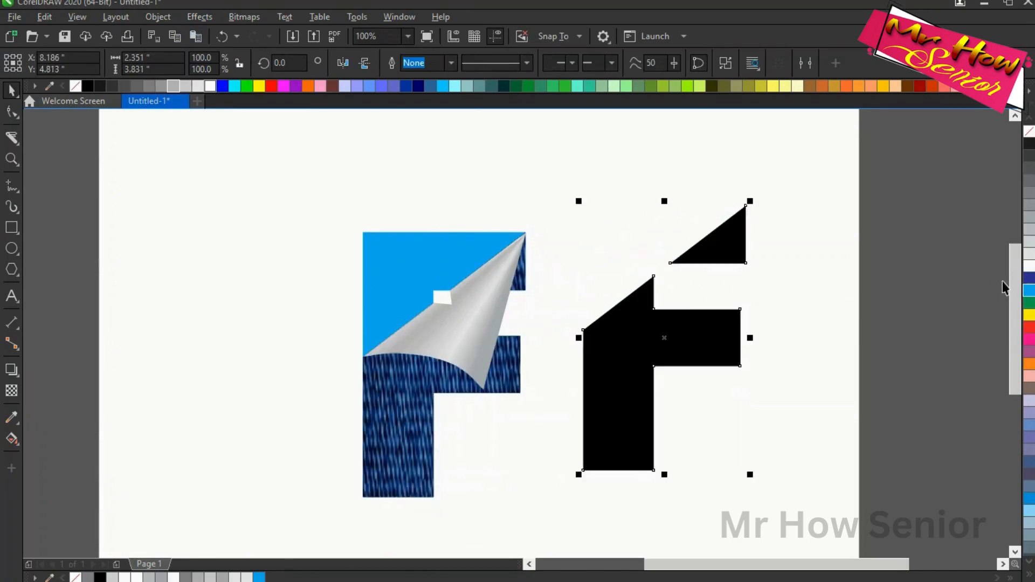
{"action": "left_click", "coordinate": [1029, 291]}
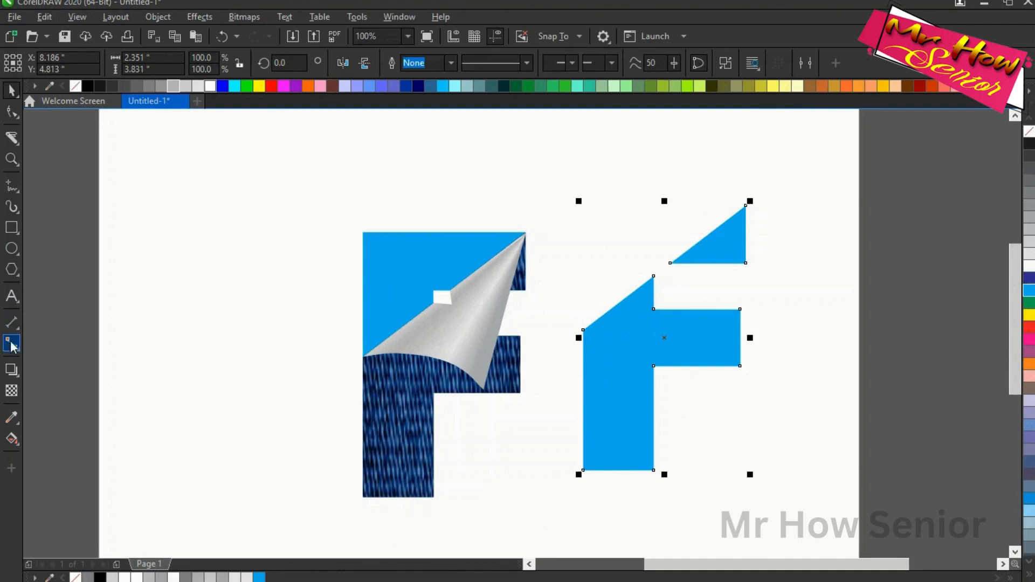
Step: Add a one-step inside contour with a 0.1 inch offset to the blue copy
{"action": "left_click", "coordinate": [17, 381]}
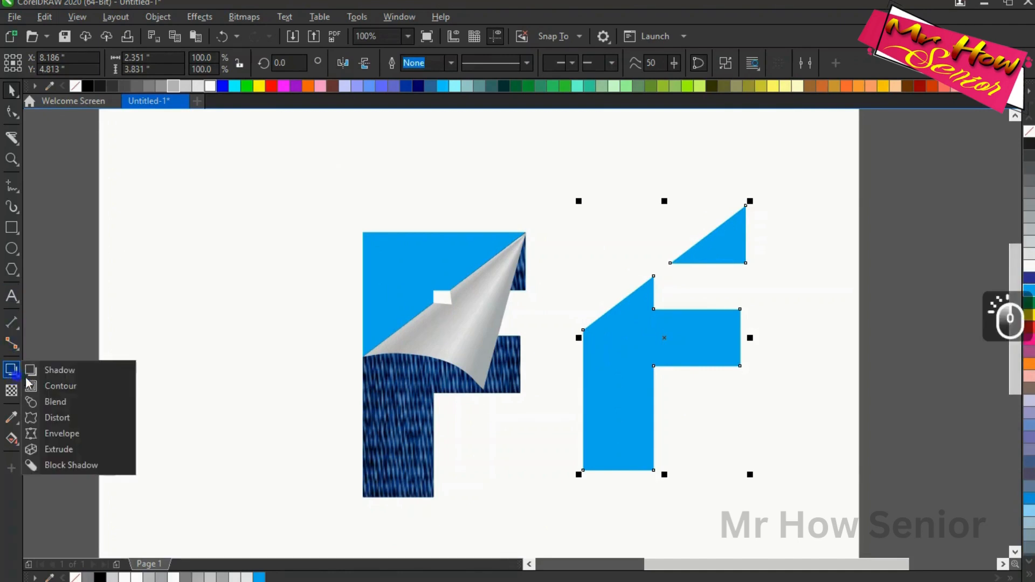
{"action": "left_click", "coordinate": [33, 384]}
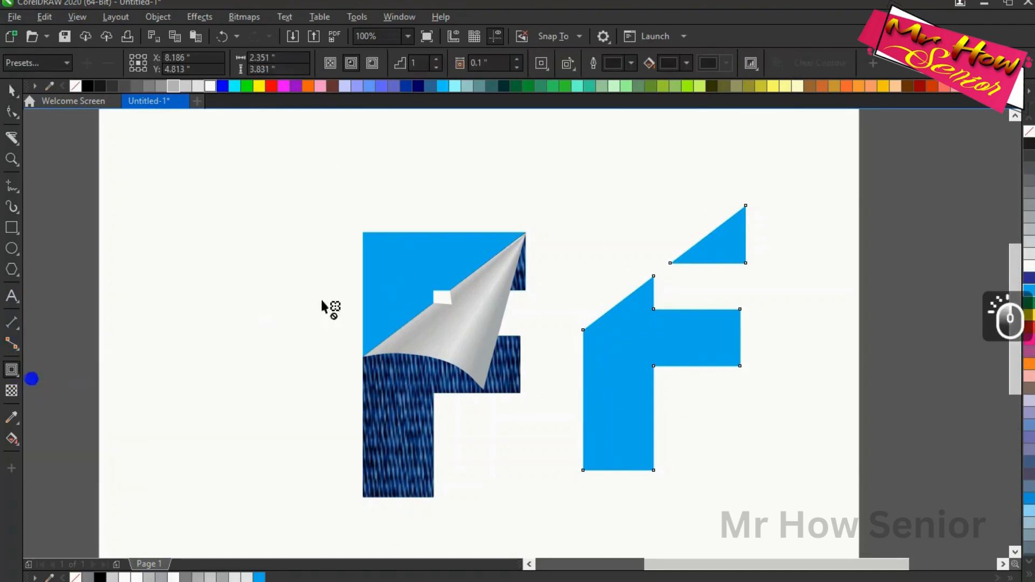
{"action": "left_click", "coordinate": [354, 67]}
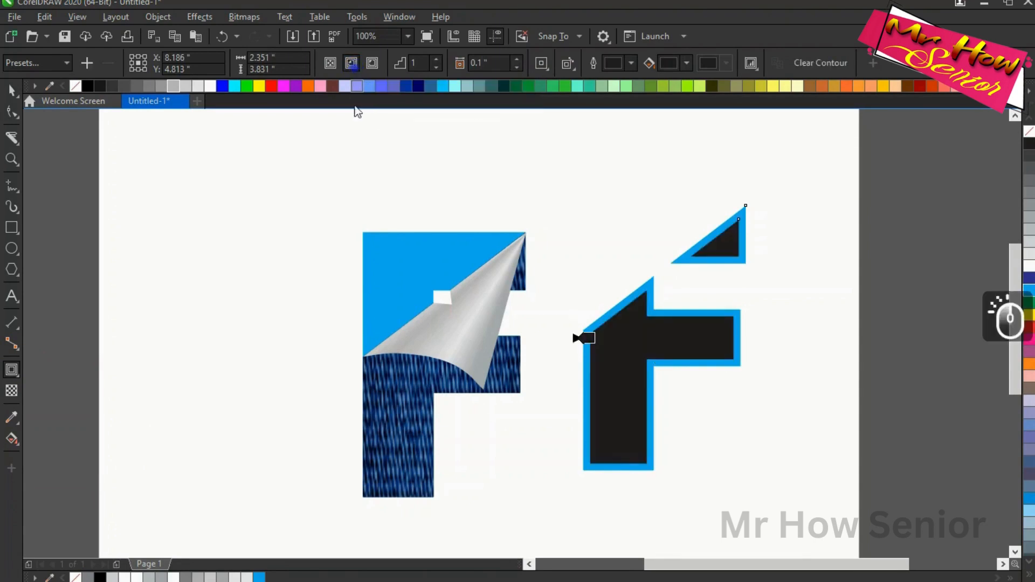
Step: Break the contour apart from the blue copy and move the inner dark shape to the other side of the F
{"action": "left_click", "coordinate": [13, 90]}
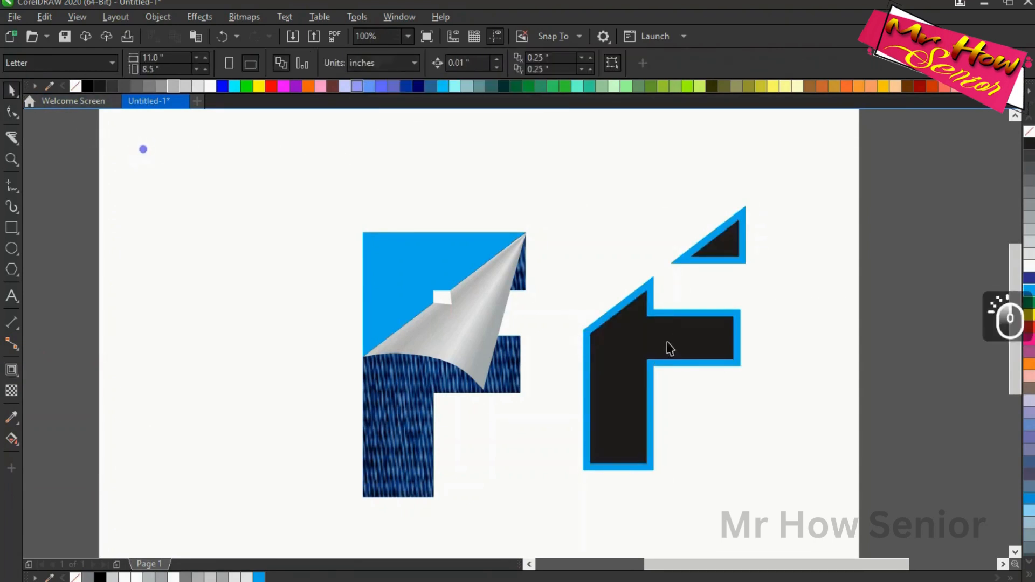
{"action": "left_click", "coordinate": [611, 365]}
{"action": "left_click", "coordinate": [797, 347]}
{"action": "right_click", "coordinate": [681, 344]}
{"action": "left_click", "coordinate": [700, 355]}
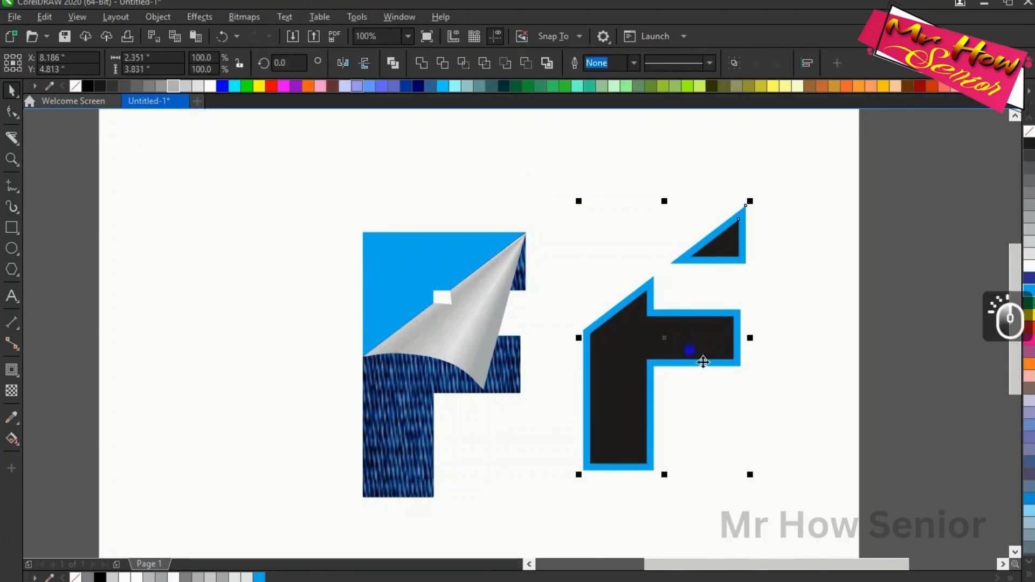
{"action": "left_click", "coordinate": [788, 387]}
{"action": "left_click", "coordinate": [638, 349]}
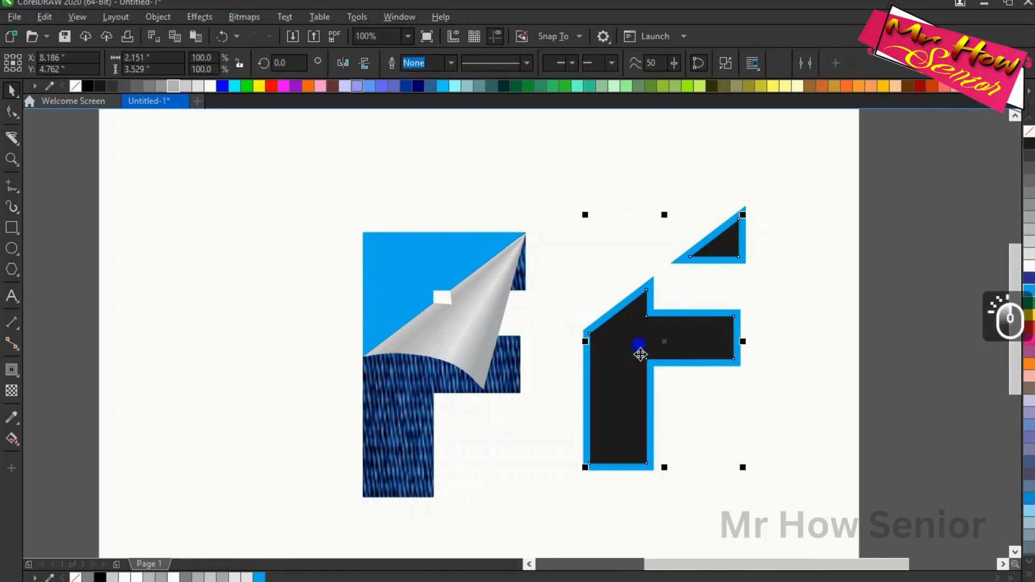
{"action": "left_click_drag", "start_coordinate": [661, 348], "coordinate": [250, 330]}
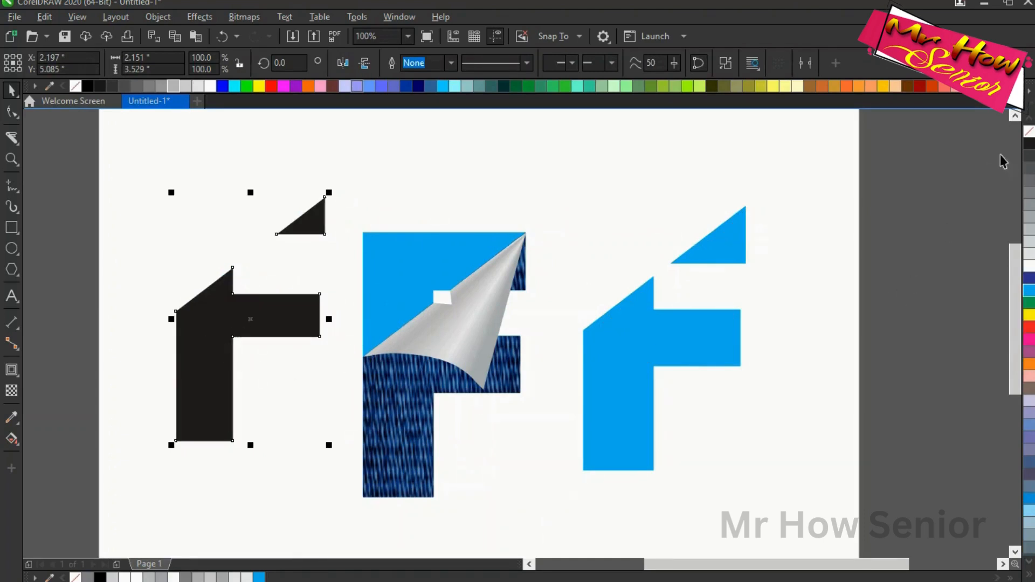
Step: Remove the inner shape's fill and give it a dark outline with a dotted line style
{"action": "left_click", "coordinate": [1029, 131]}
{"action": "right_click", "coordinate": [1028, 143]}
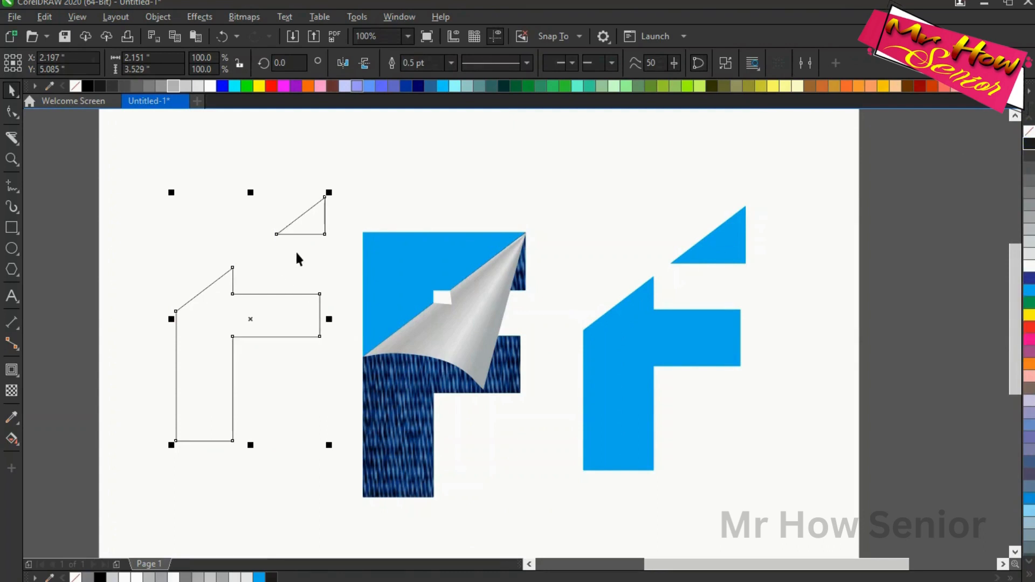
{"action": "left_click", "coordinate": [526, 70]}
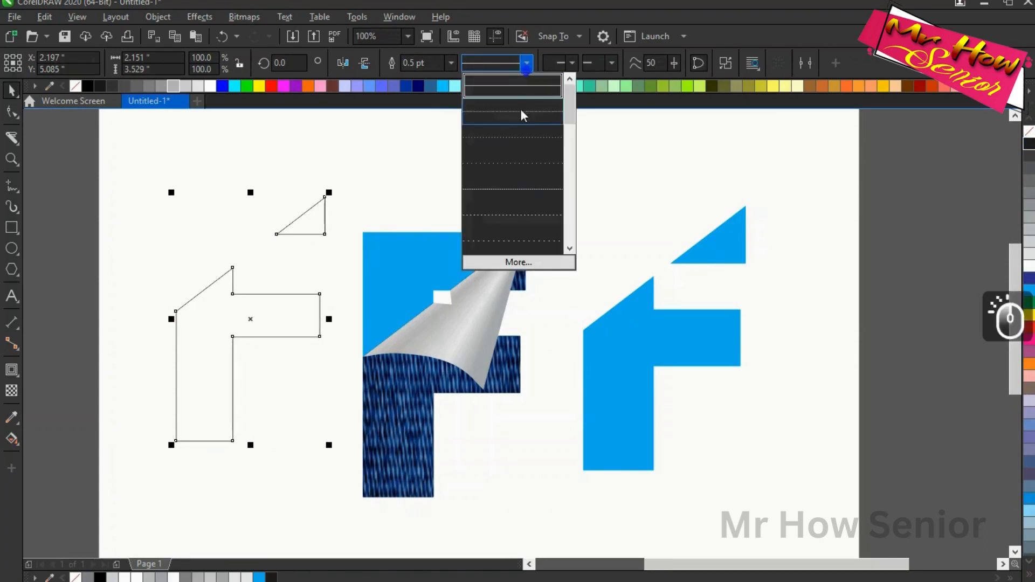
{"action": "left_click", "coordinate": [518, 237]}
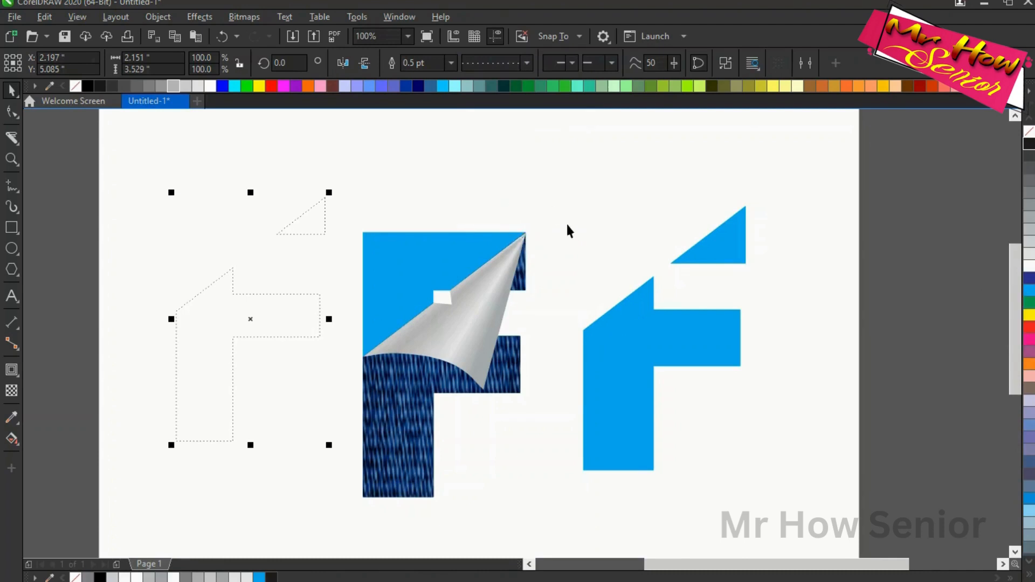
Step: Set the dotted outline's width to 4.0 pt, align its dashes to the corners and make it scale with the object
{"action": "key", "text": "F12"}
{"action": "left_click", "coordinate": [428, 255]}
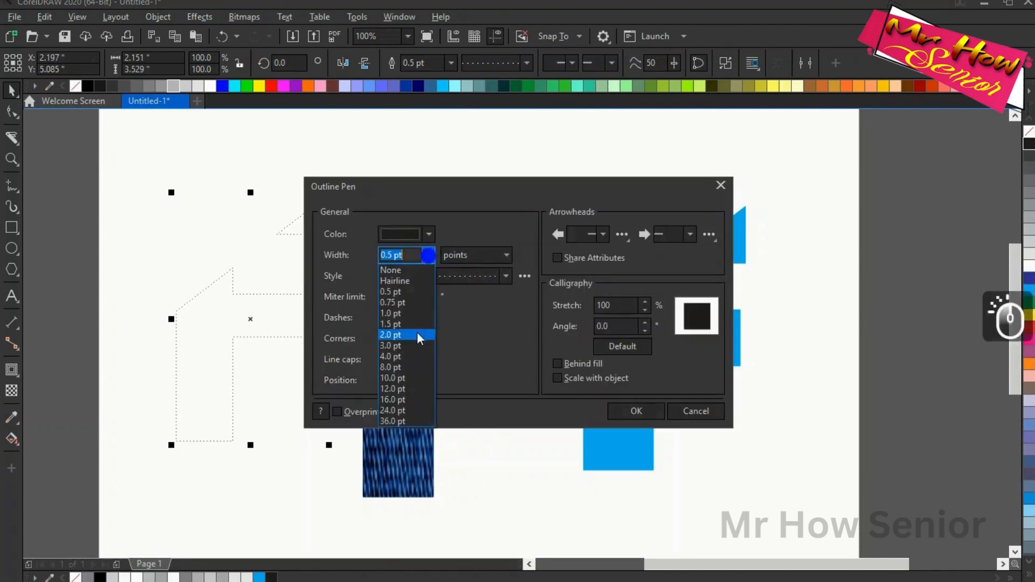
{"action": "left_click", "coordinate": [410, 358]}
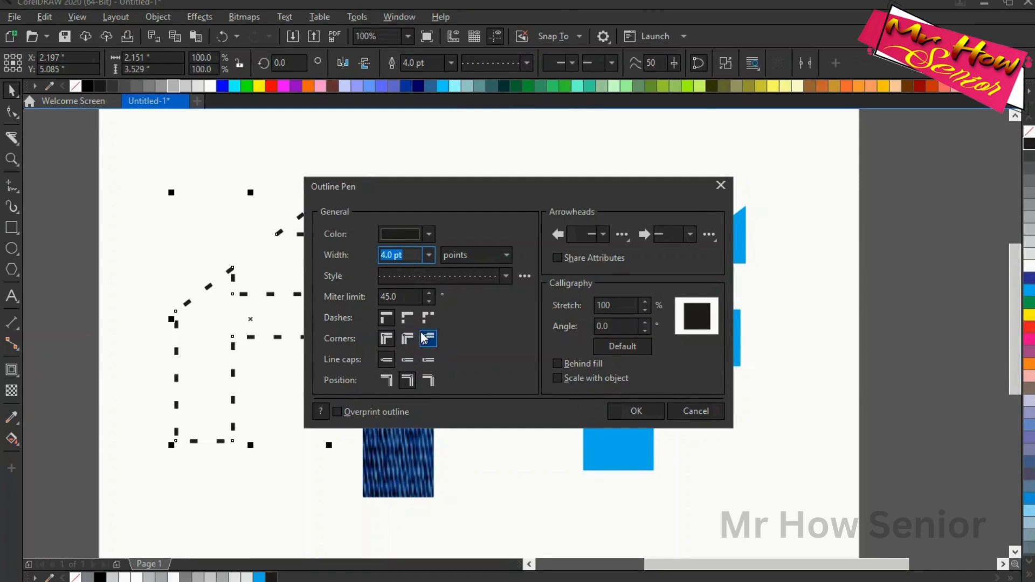
{"action": "left_click", "coordinate": [406, 315]}
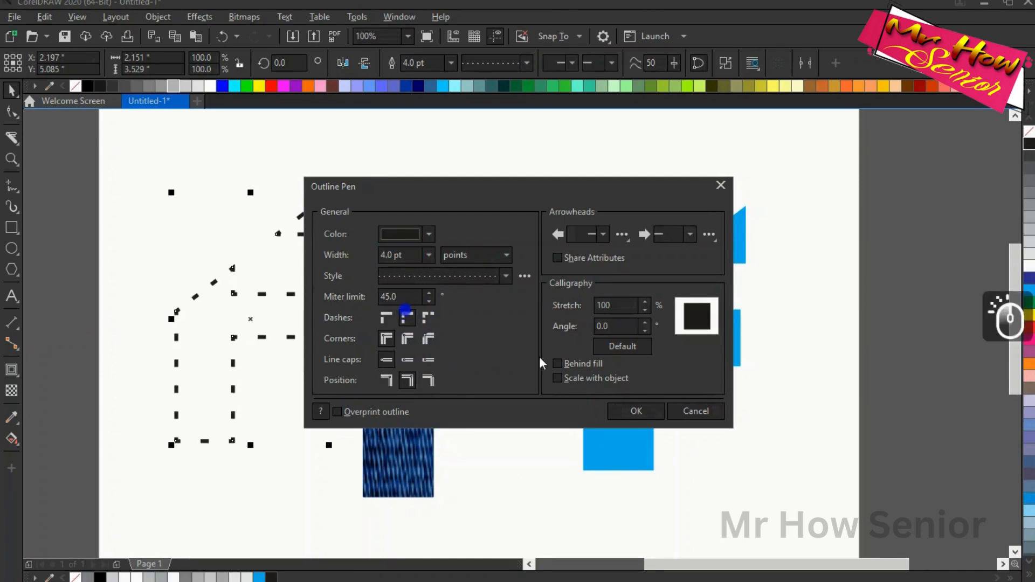
{"action": "left_click", "coordinate": [558, 378]}
{"action": "left_click", "coordinate": [619, 406]}
Step: Move the dashed outline onto the denim F, nudge it down to sit evenly inside the edges, and colour it white
{"action": "left_click", "coordinate": [11, 90]}
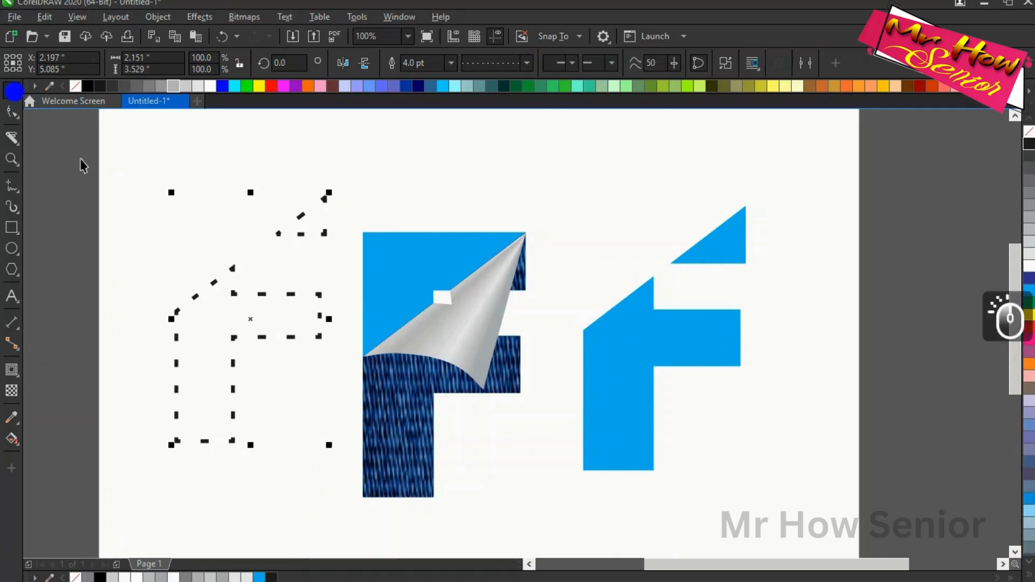
{"action": "left_click_drag", "start_coordinate": [248, 321], "coordinate": [445, 367]}
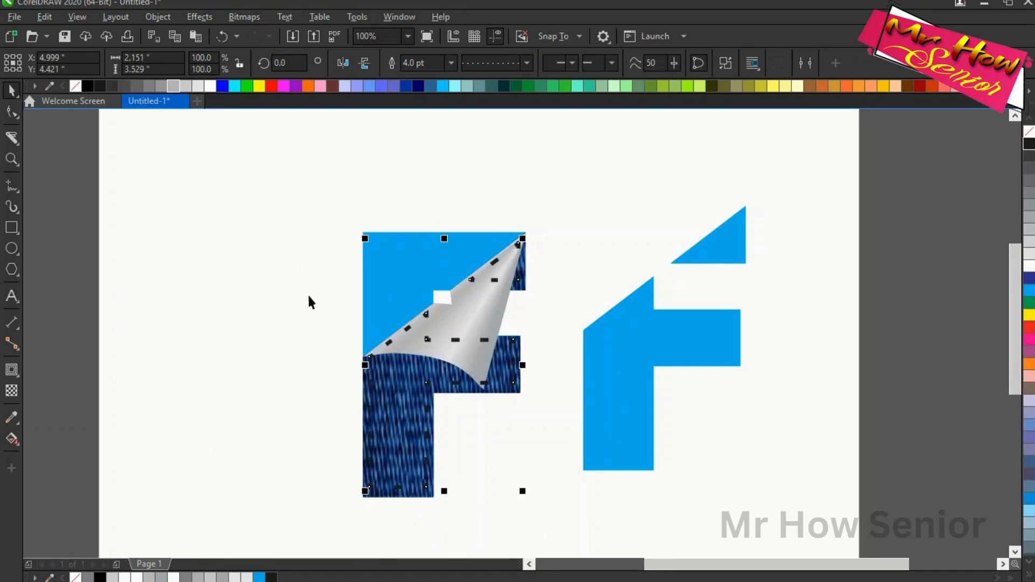
{"action": "key", "text": "Down"}
{"action": "key", "text": "Down"}
{"action": "key", "text": "Down"}
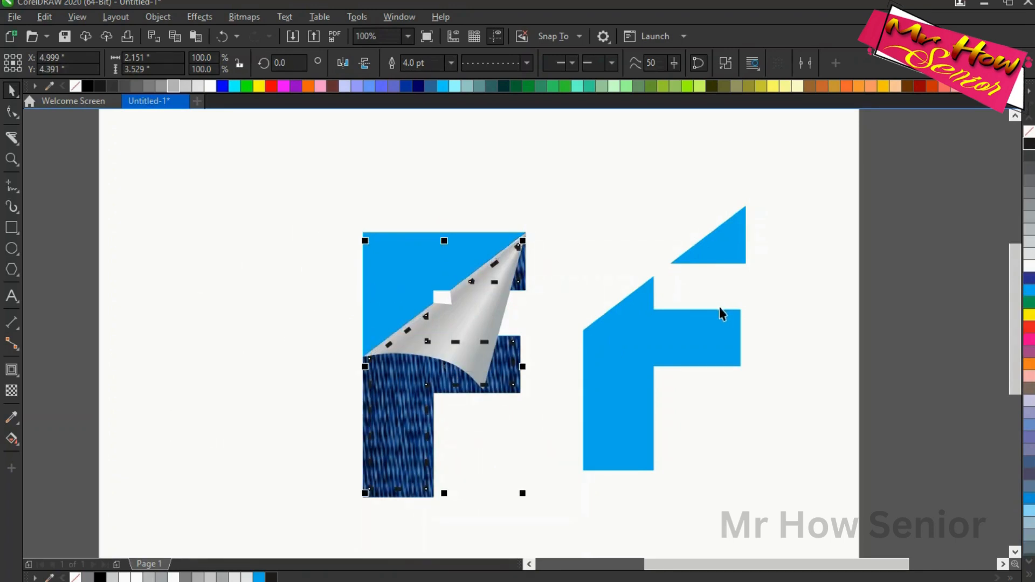
{"action": "right_click", "coordinate": [1030, 268]}
{"action": "left_click", "coordinate": [167, 254]}
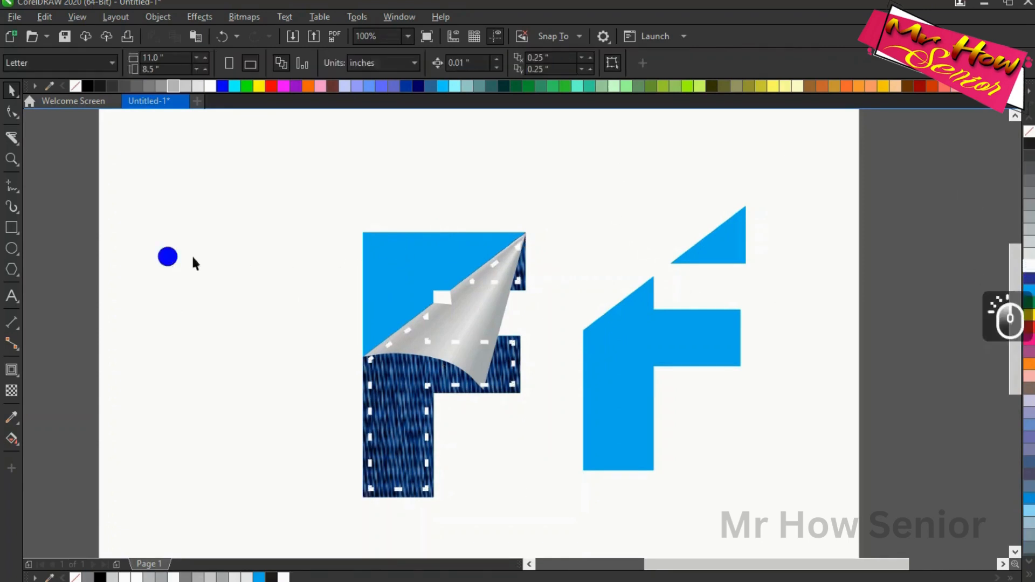
Step: Bring the grey folded flap to the front so it covers the dashed outline
{"action": "left_click", "coordinate": [465, 325]}
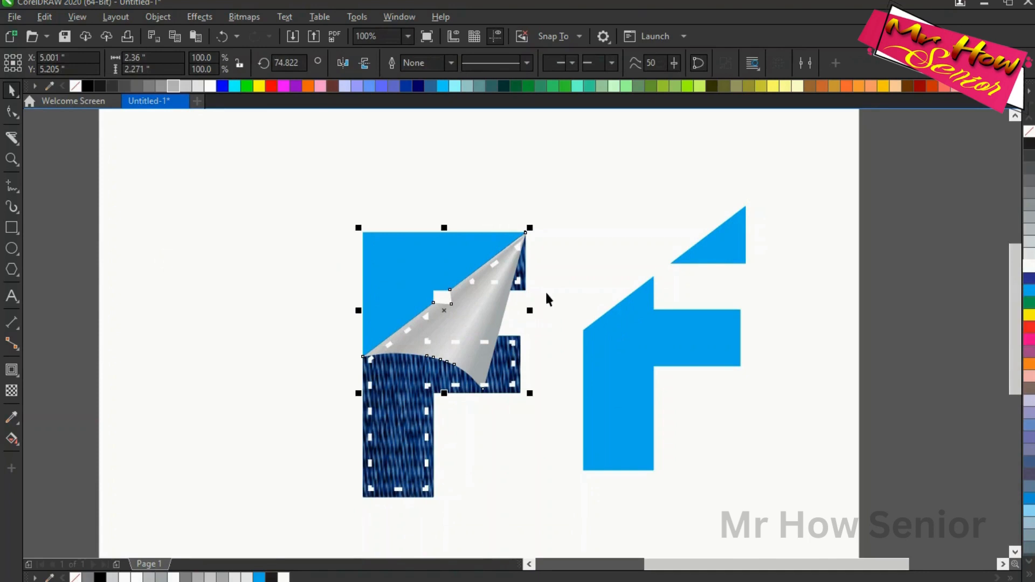
{"action": "key", "text": "shift+Page_Up"}
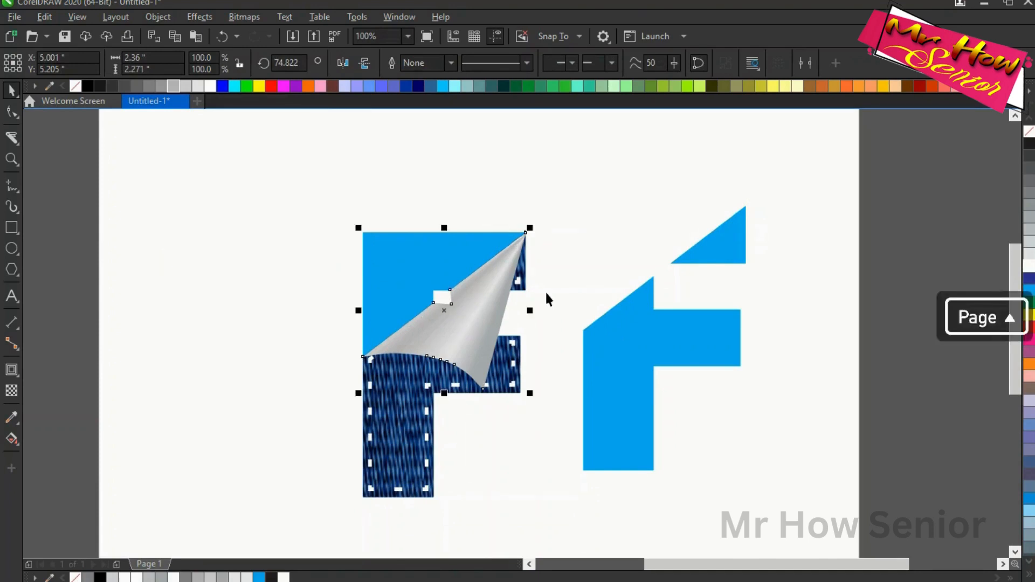
{"action": "left_click", "coordinate": [316, 337]}
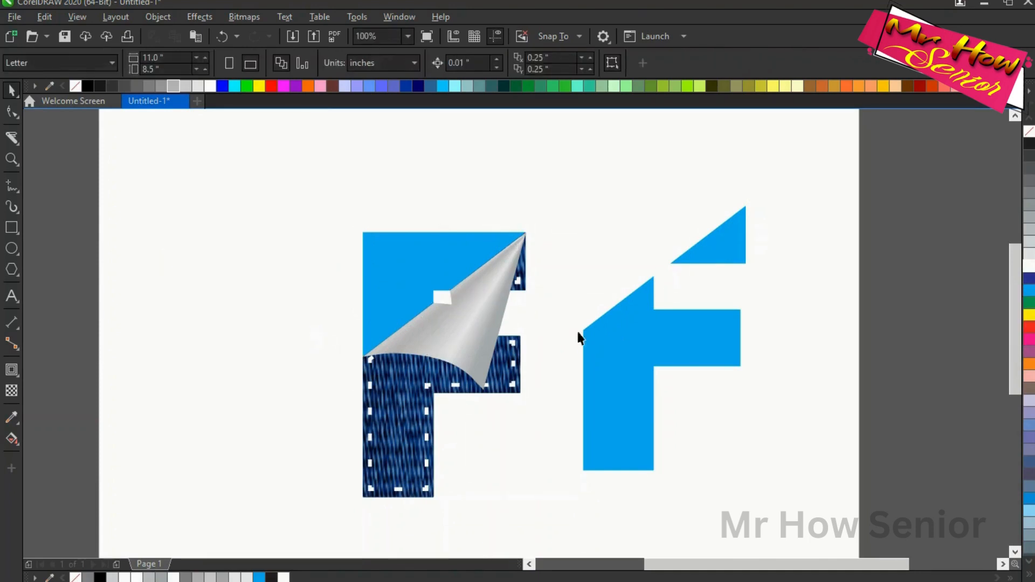
Step: Delete the spare blue copy beside the F
{"action": "left_click", "coordinate": [597, 337]}
{"action": "key", "text": "Delete"}
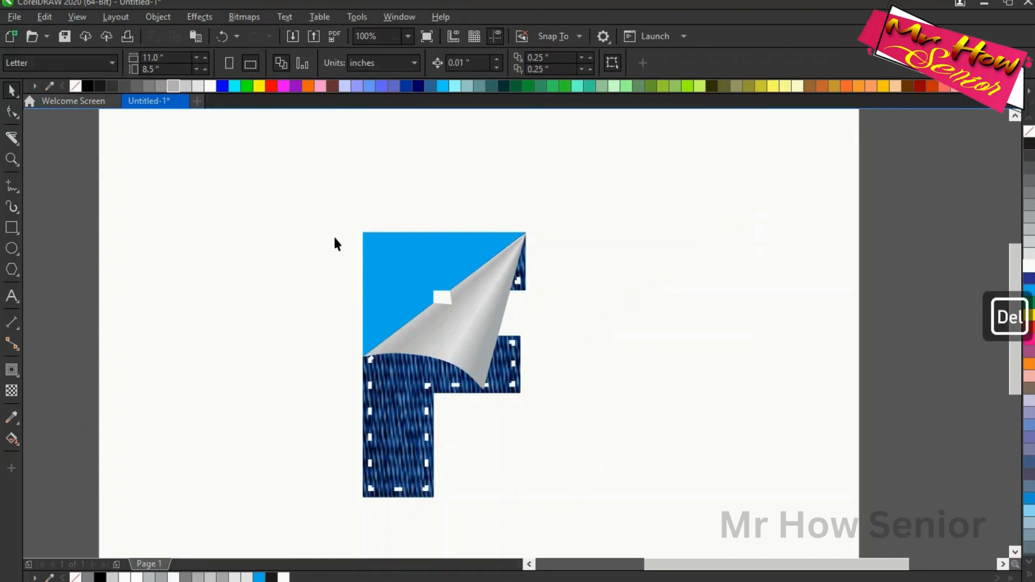
{"action": "left_click", "coordinate": [459, 539]}
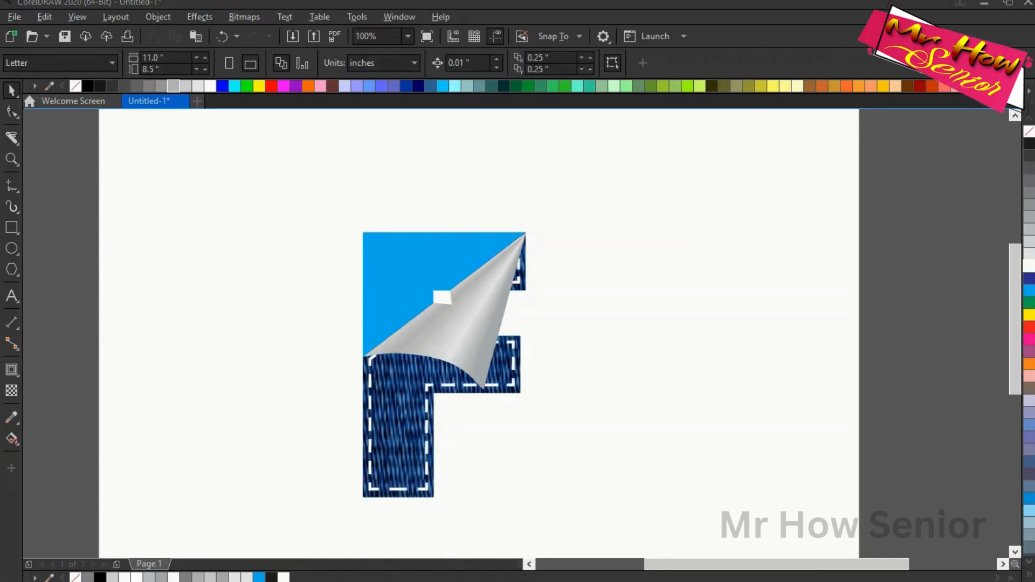
Step: Apply a vertical linear gradient to the blue F behind the flap, from light blue up to navy at its top
{"action": "scroll", "coordinate": [463, 410], "scroll_direction": "up", "scroll_amount": 2}
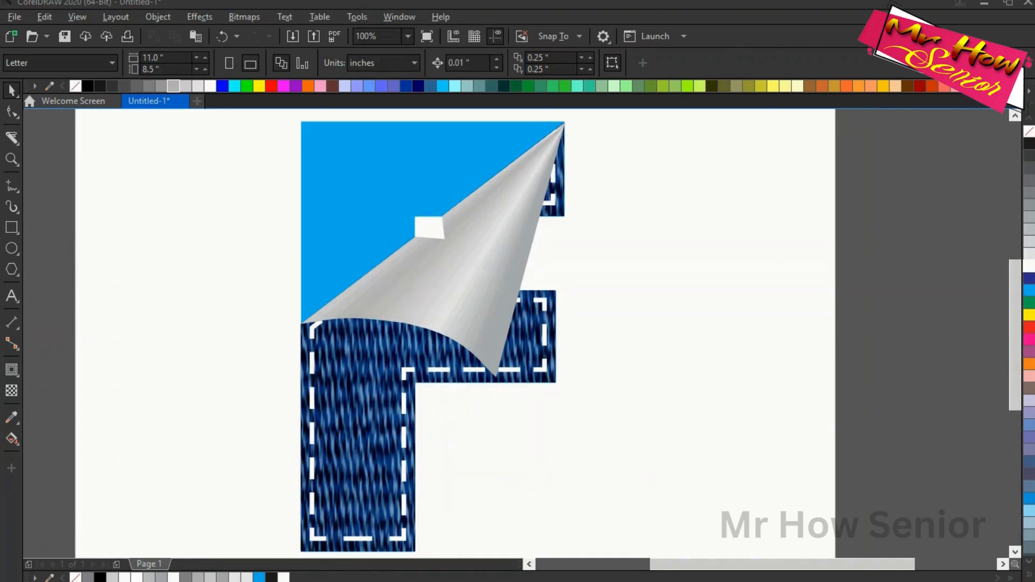
{"action": "left_click", "coordinate": [342, 222]}
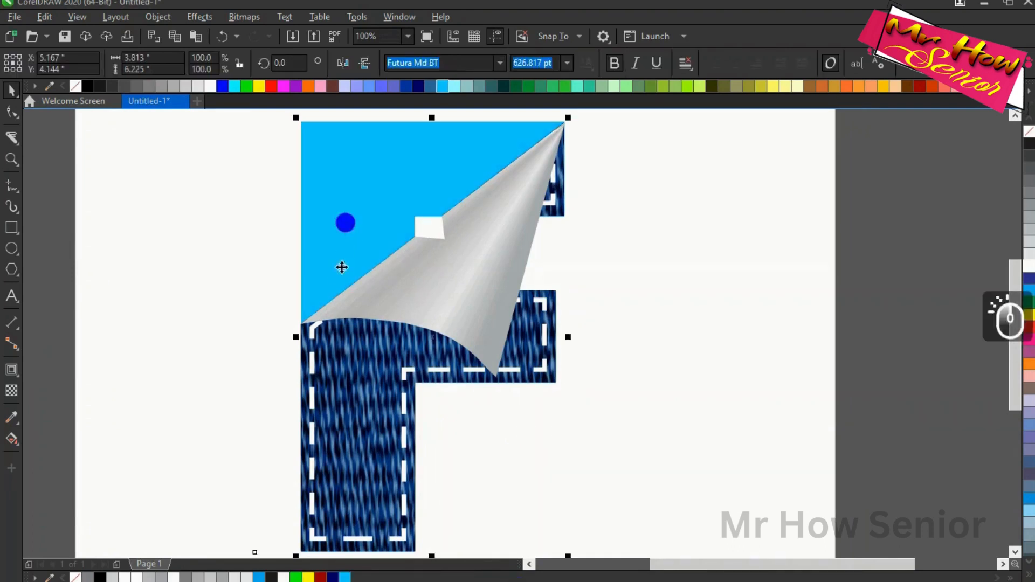
{"action": "left_click", "coordinate": [13, 441]}
{"action": "left_click_drag", "start_coordinate": [359, 257], "coordinate": [357, 147]}
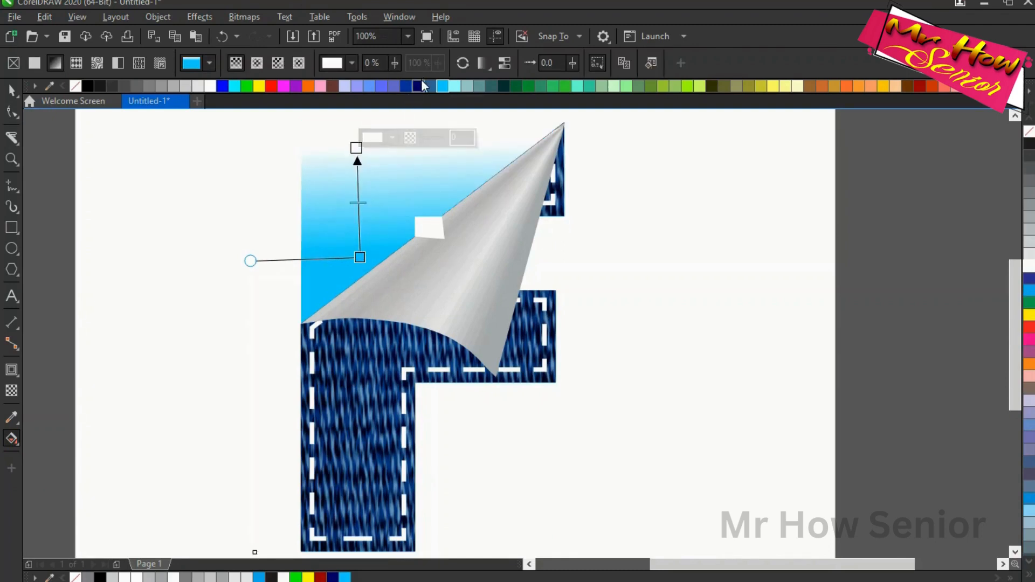
{"action": "left_click", "coordinate": [419, 84]}
{"action": "left_click", "coordinate": [12, 90]}
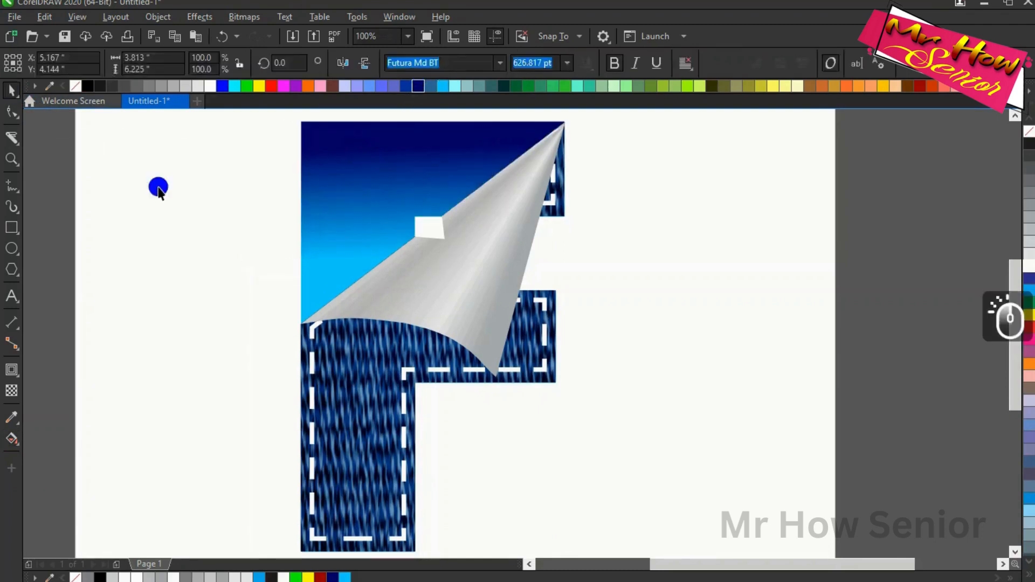
Step: Fill the page-sized background rectangle with 40% Black and fade it upward to white with a linear gradient
{"action": "left_click", "coordinate": [158, 187]}
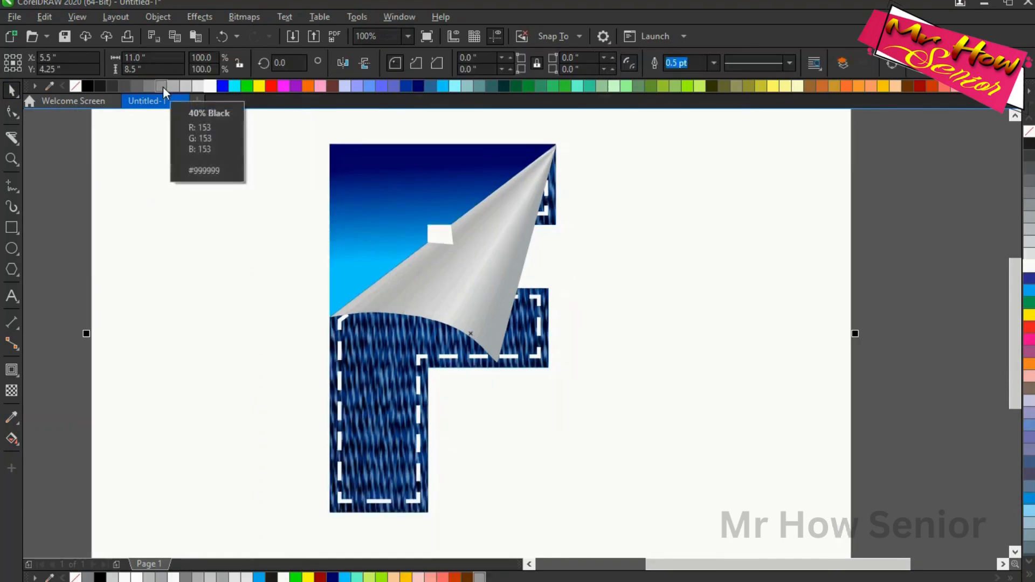
{"action": "left_click", "coordinate": [163, 87]}
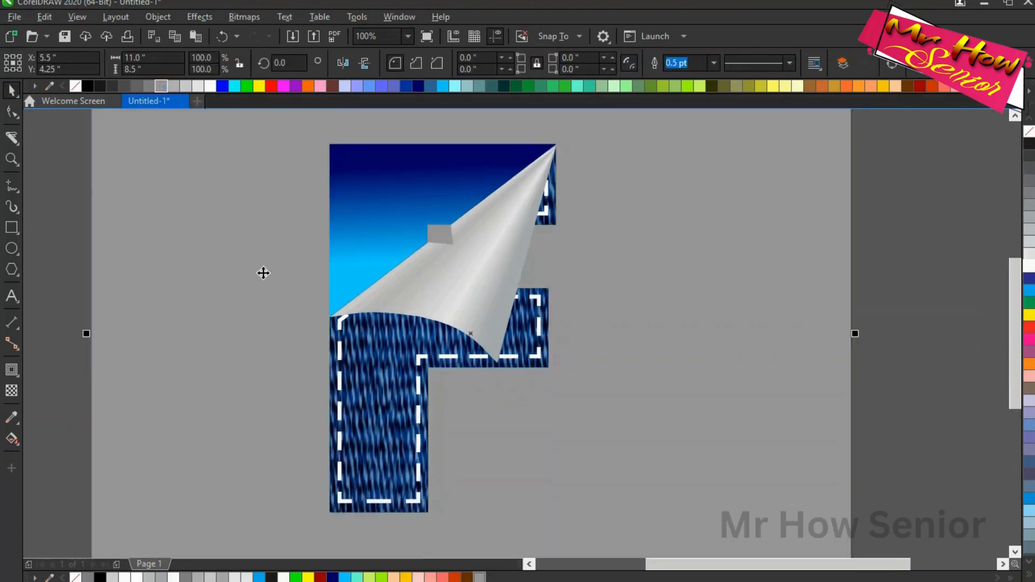
{"action": "left_click", "coordinate": [10, 440]}
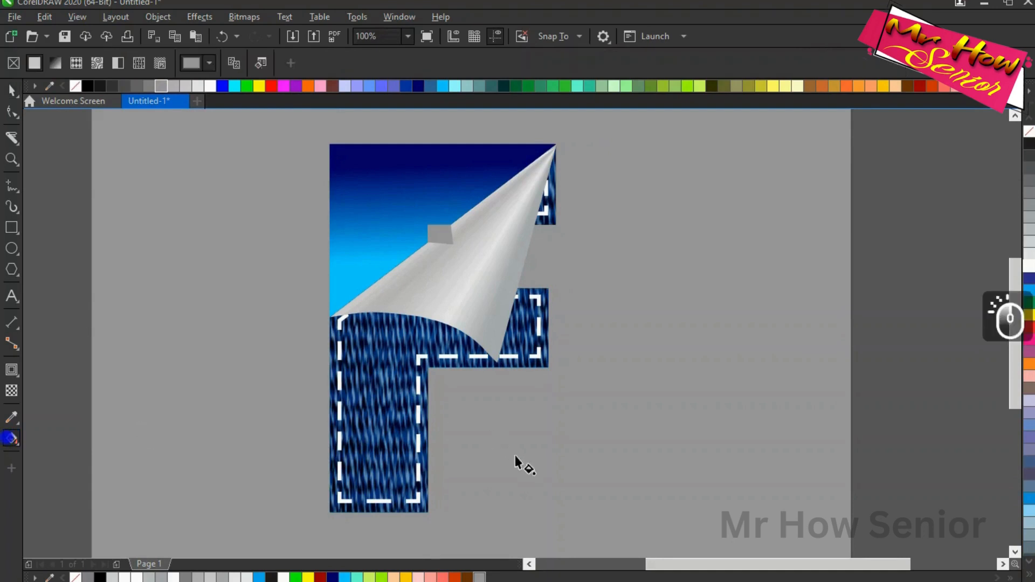
{"action": "left_click_drag", "start_coordinate": [614, 527], "coordinate": [614, 246]}
{"action": "left_click", "coordinate": [12, 91]}
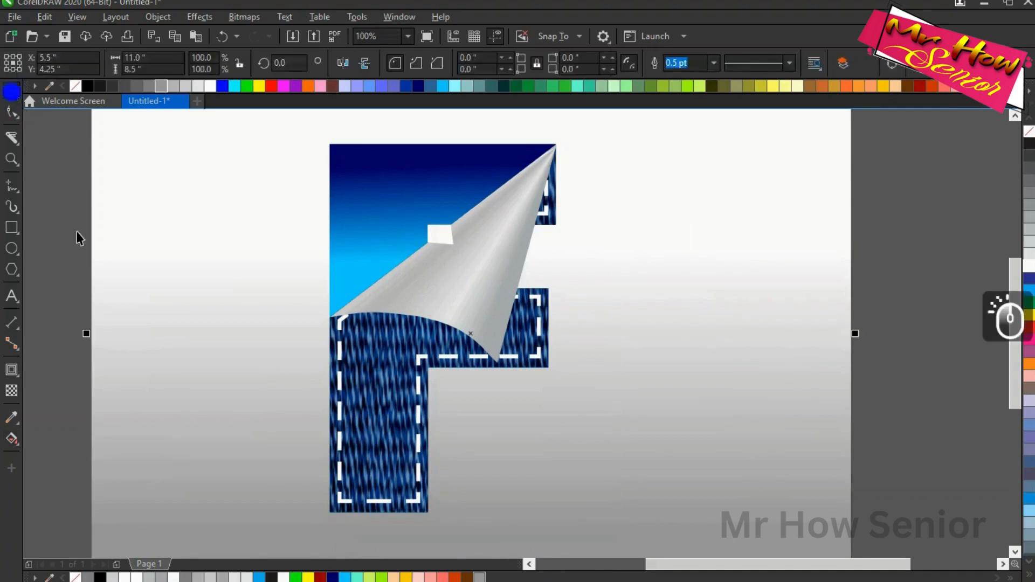
Step: Recolour the dashed stitching outline on the denim to orange
{"action": "left_click", "coordinate": [81, 232]}
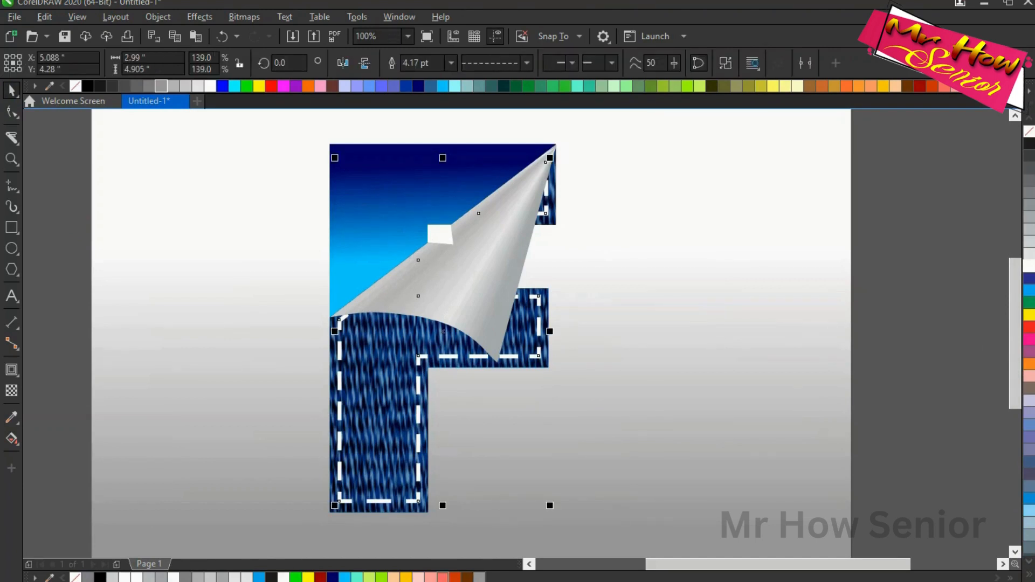
{"action": "right_click", "coordinate": [307, 87]}
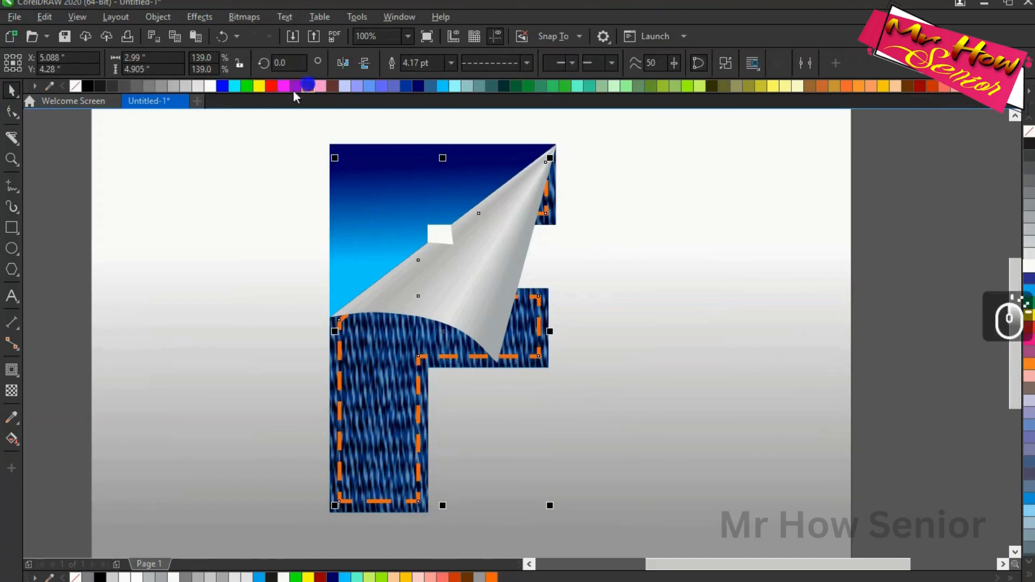
{"action": "left_click", "coordinate": [11, 87]}
{"action": "left_click", "coordinate": [77, 170]}
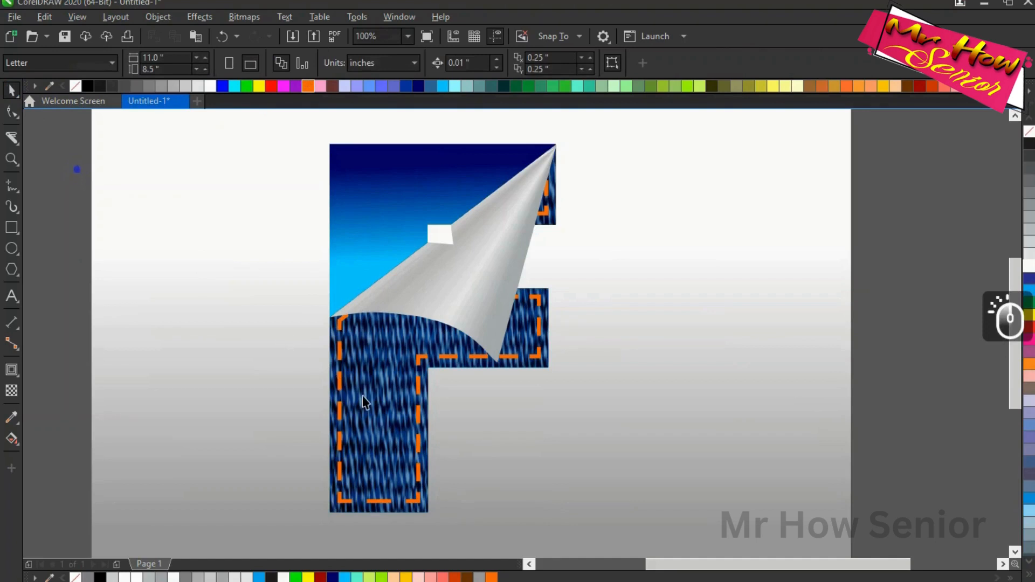